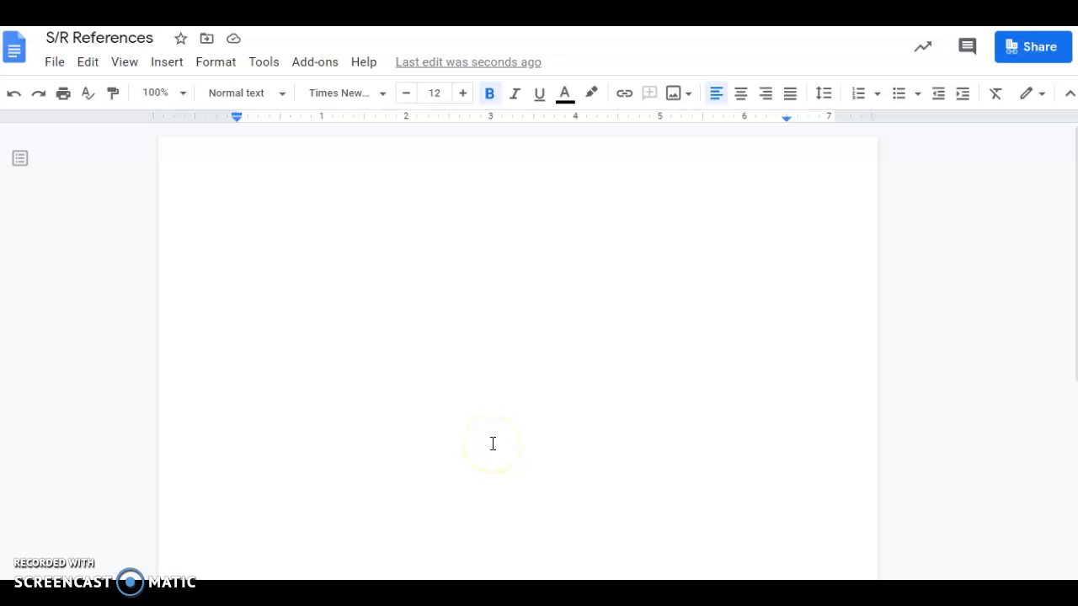
Type a centered, bold 'References' heading on the first line of the document.
{"action": "left_click", "coordinate": [555, 179]}
{"action": "left_click", "coordinate": [514, 208]}
{"action": "left_click", "coordinate": [741, 97]}
{"action": "type", "text": "References"}
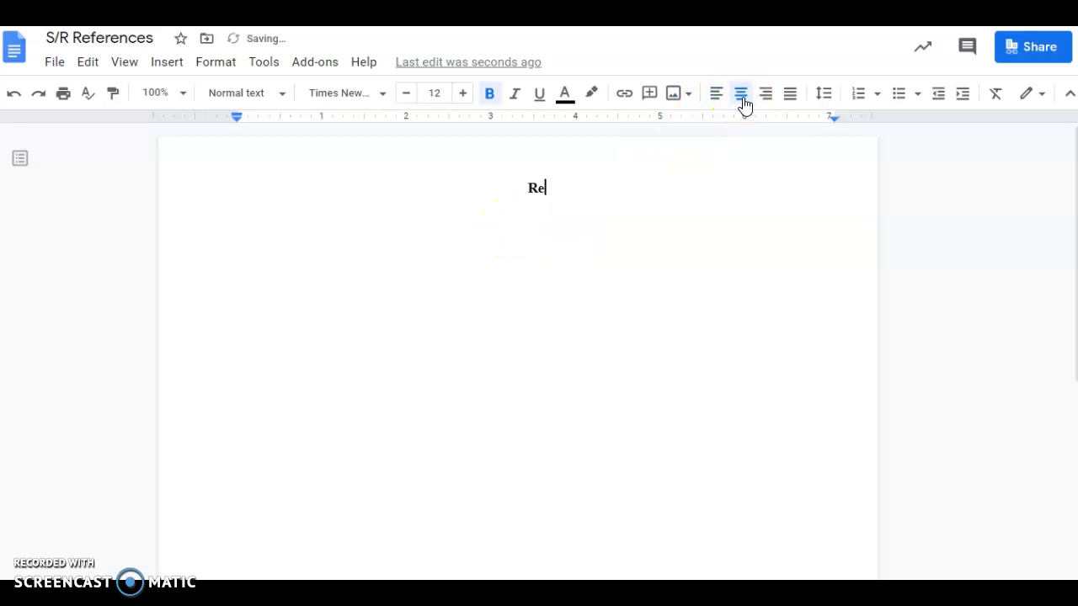
{"action": "left_click_drag", "start_coordinate": [573, 188], "coordinate": [497, 193]}
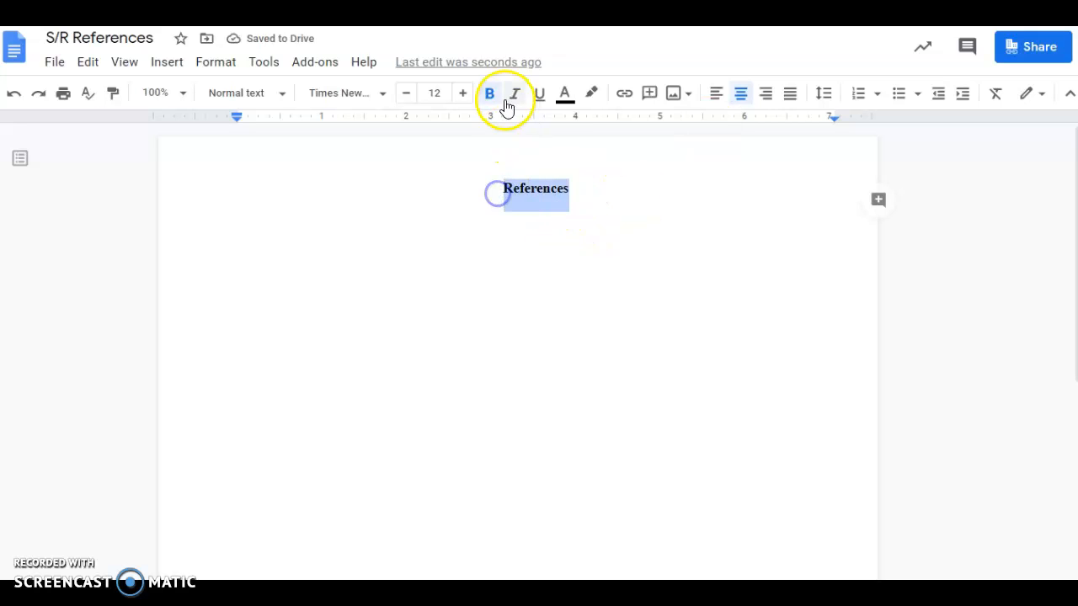
{"action": "left_click", "coordinate": [578, 190]}
Start a new line below the heading with double line spacing and left alignment.
{"action": "key", "text": "Return"}
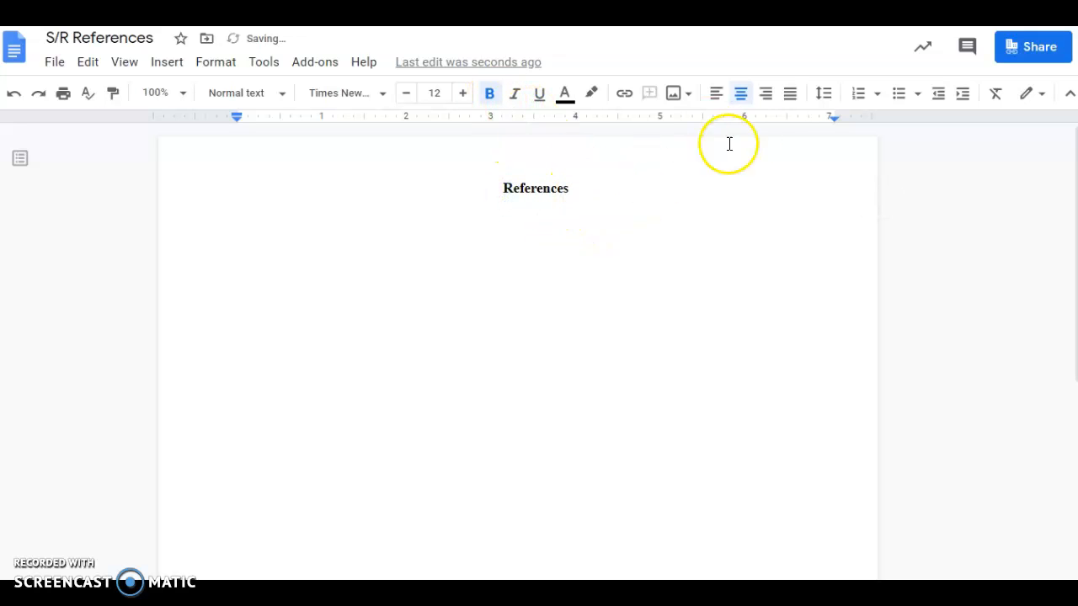
{"action": "left_click", "coordinate": [823, 93]}
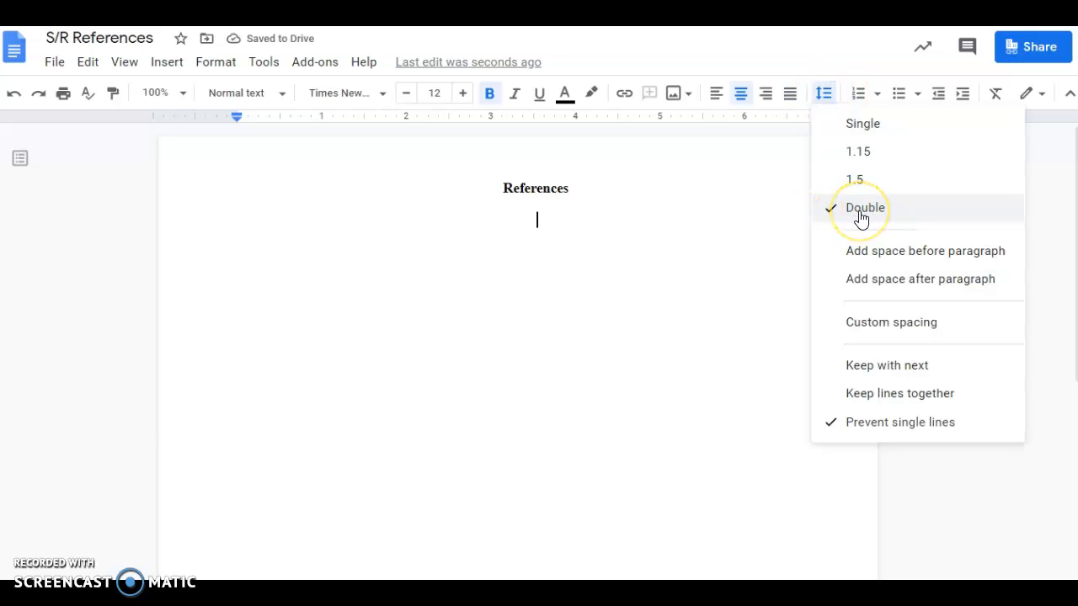
{"action": "left_click", "coordinate": [565, 232]}
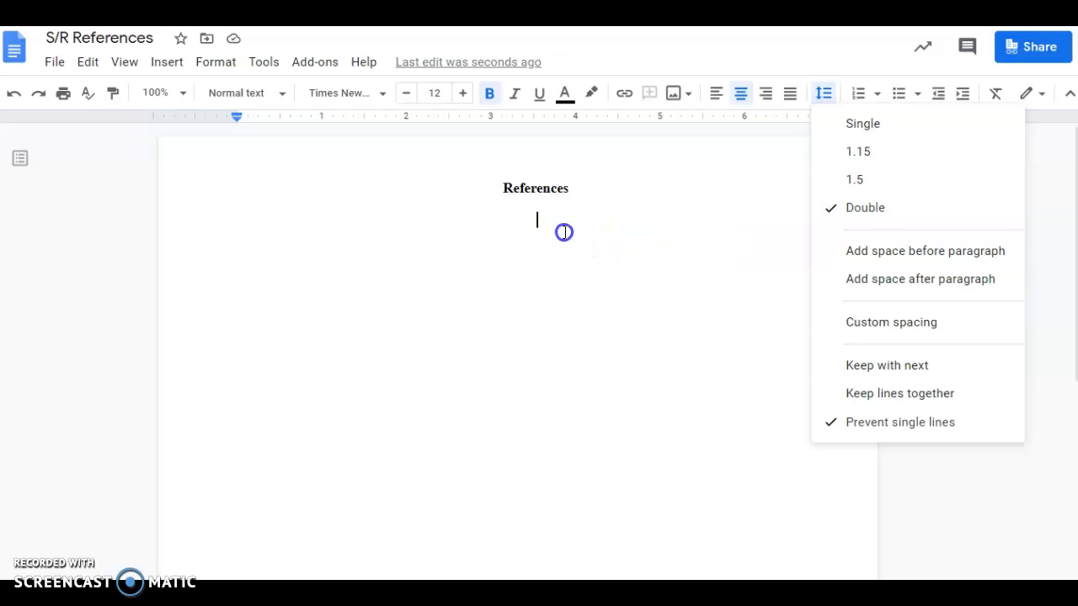
{"action": "left_click", "coordinate": [715, 94]}
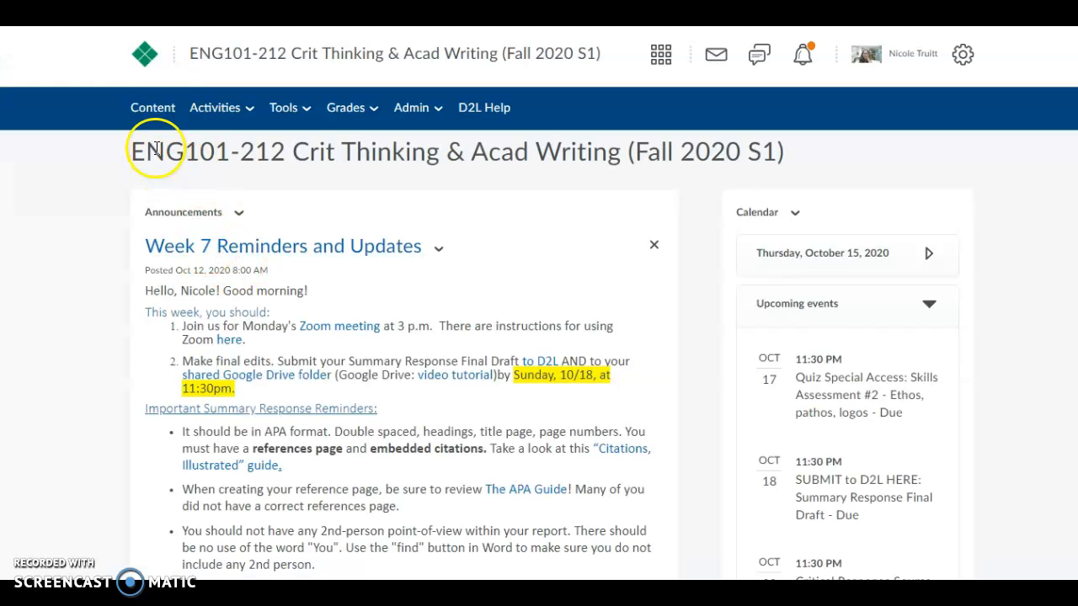
Go to Content > Unit 2 > Summary Response Essay and open Hamblin's 'Don't Call Kids Smart' PDF.
{"action": "left_click", "coordinate": [150, 117]}
{"action": "scroll", "coordinate": [101, 383], "scroll_direction": "down", "scroll_amount": 4}
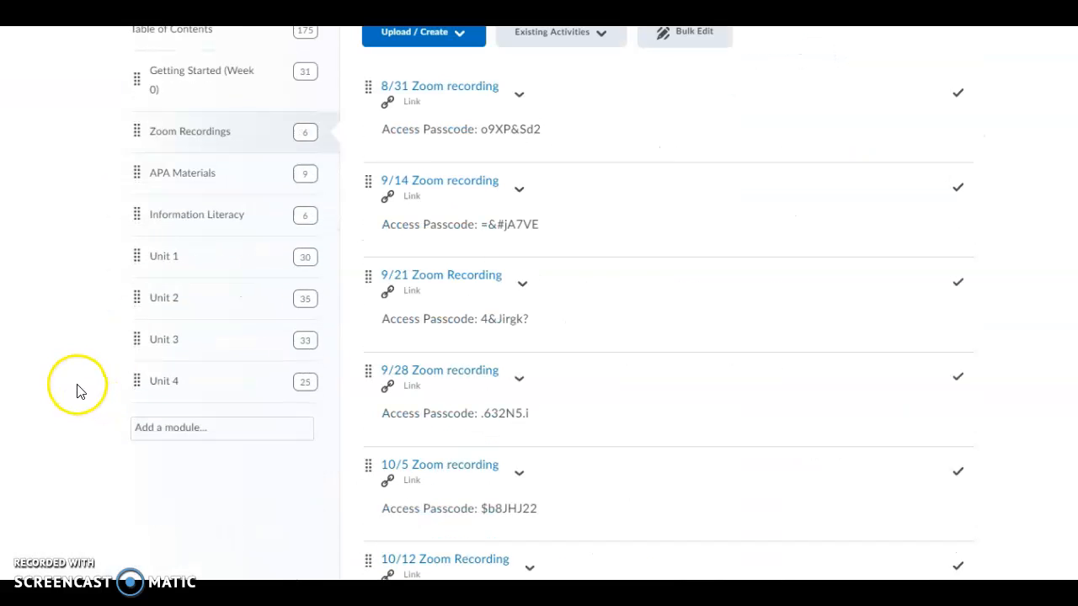
{"action": "left_click", "coordinate": [160, 297]}
{"action": "left_click", "coordinate": [203, 349]}
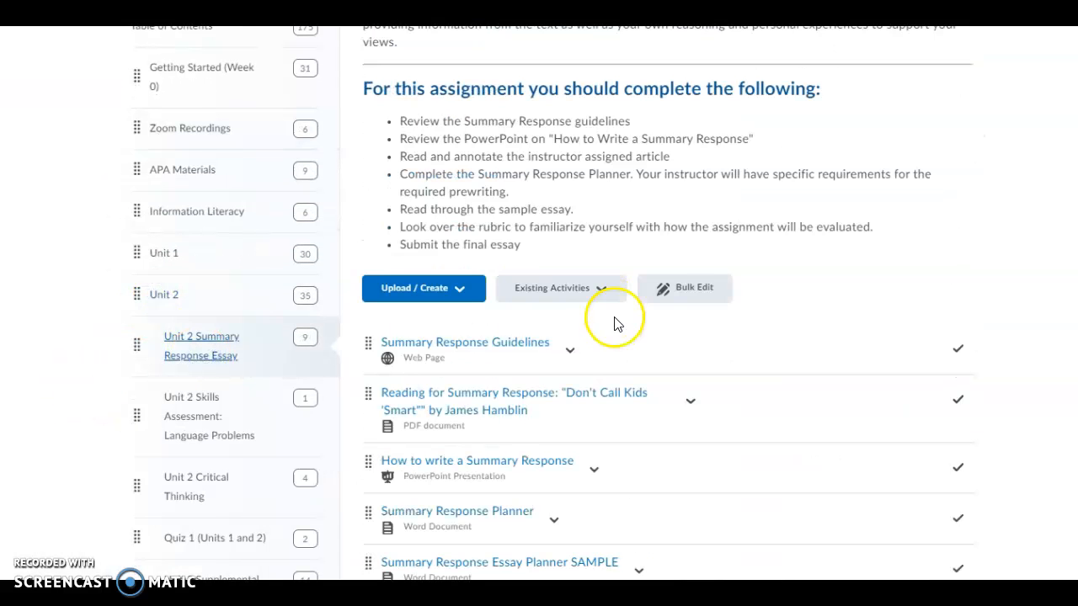
{"action": "scroll", "coordinate": [429, 396], "scroll_direction": "up", "scroll_amount": 8}
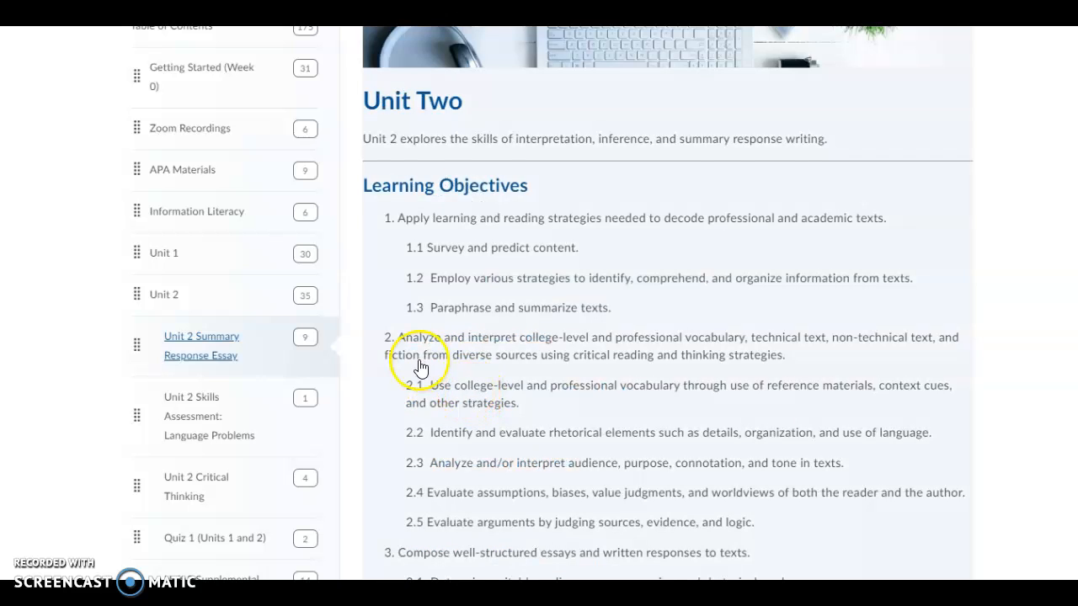
{"action": "scroll", "coordinate": [421, 368], "scroll_direction": "down", "scroll_amount": 10}
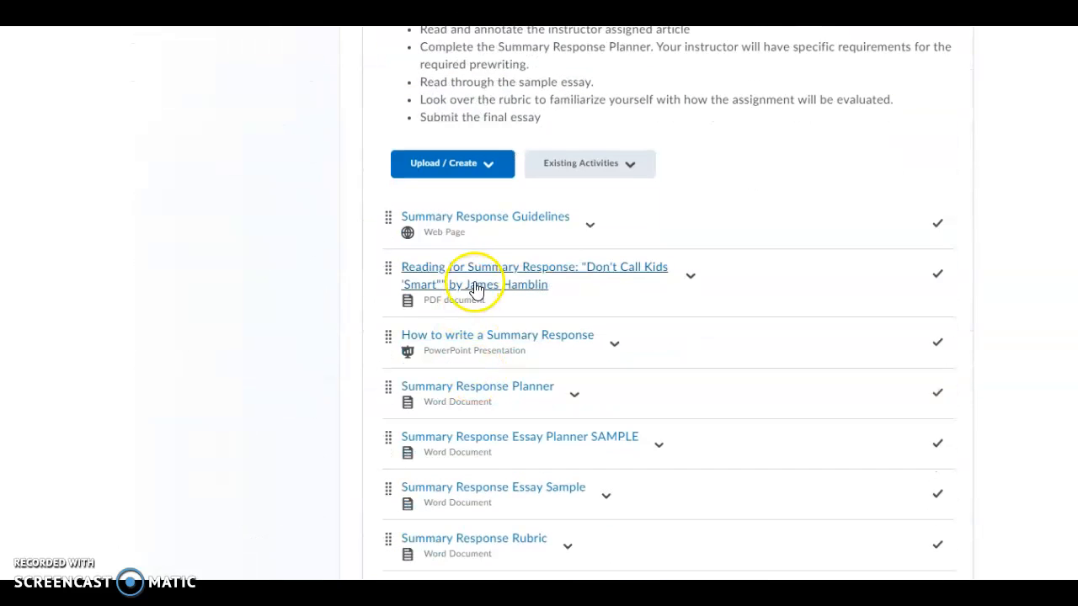
{"action": "left_click", "coordinate": [547, 286]}
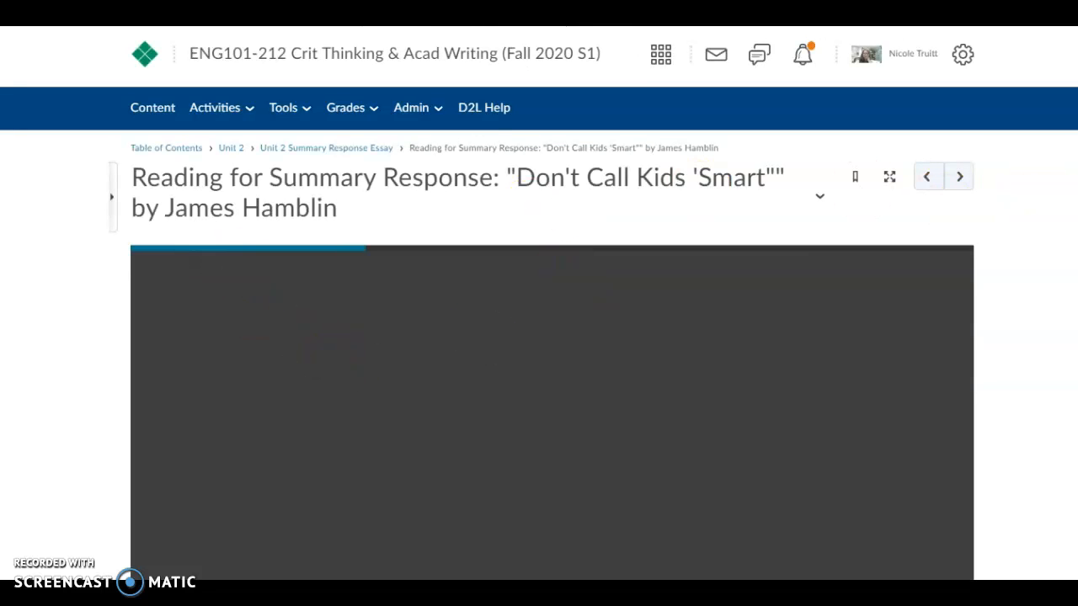
{"action": "scroll", "coordinate": [539, 379], "scroll_direction": "down", "scroll_amount": 1}
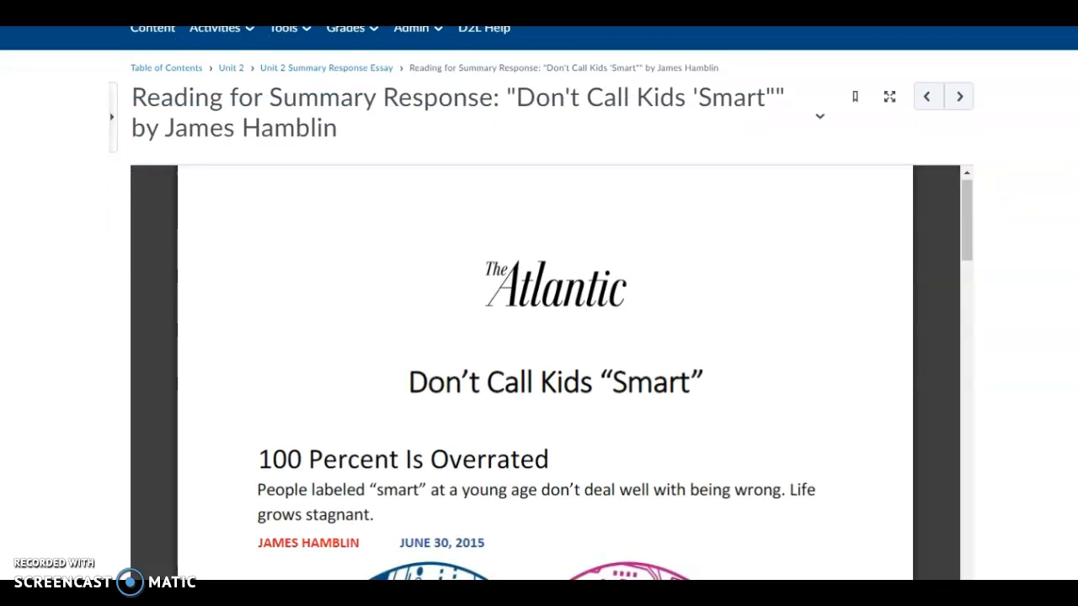
{"action": "scroll", "coordinate": [597, 229], "scroll_direction": "down", "scroll_amount": 3}
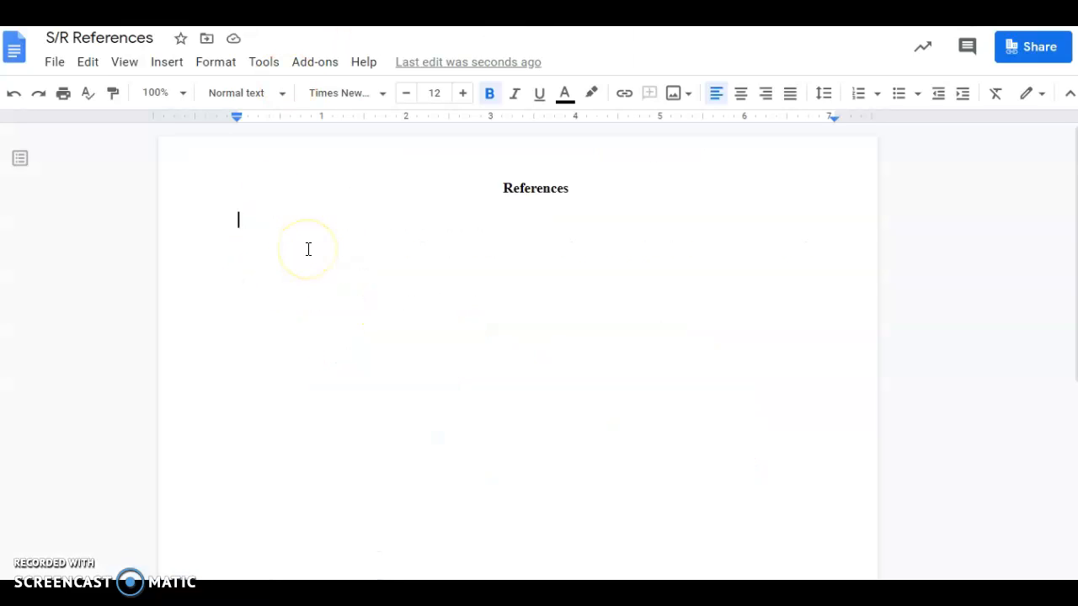
Turn off bold and type the author as 'Hamblin. J' on the line under the heading.
{"action": "type", "text": "Ham"}
{"action": "key", "text": "BackSpace"}
{"action": "key", "text": "BackSpace"}
{"action": "key", "text": "BackSpace"}
{"action": "left_click", "coordinate": [489, 94]}
{"action": "left_click", "coordinate": [474, 270]}
{"action": "type", "text": "Hamblin"}
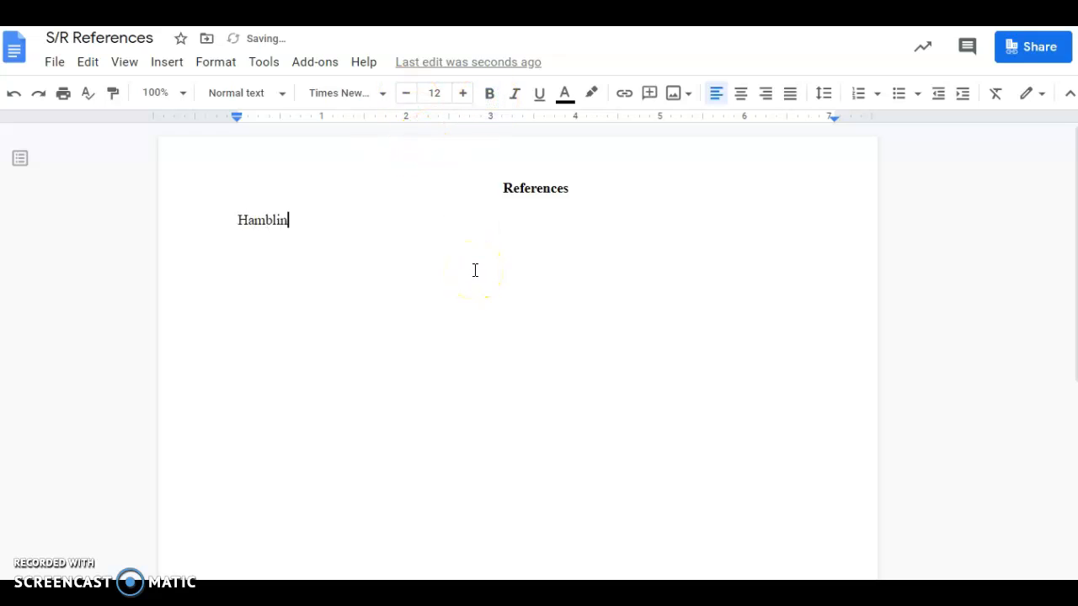
{"action": "type", "text": "."}
{"action": "type", "text": " J"}
Check the PDF for the date and add '(2015, June 30).' after the author.
{"action": "left_click", "coordinate": [122, 17]}
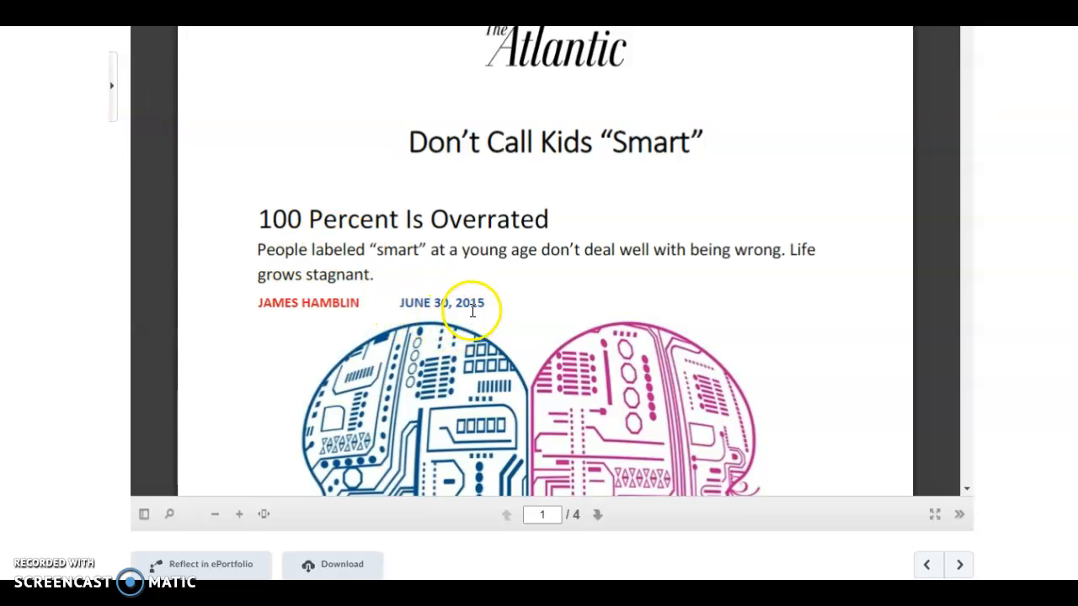
{"action": "left_click", "coordinate": [290, 17]}
{"action": "type", "text": "(2015, June 30"}
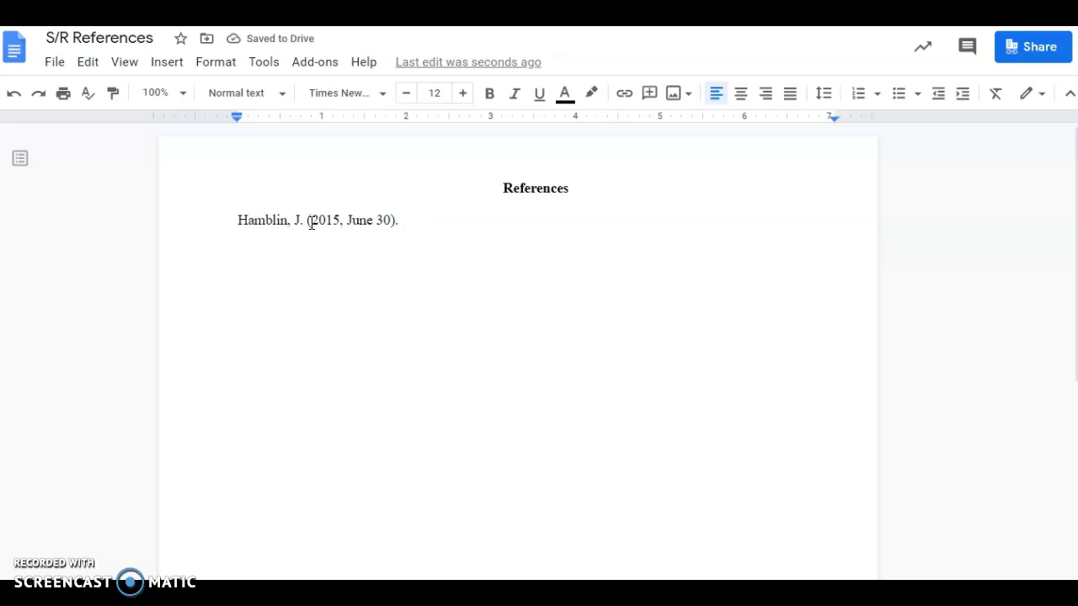
{"action": "type", "text": ")."}
{"action": "left_click", "coordinate": [253, 26]}
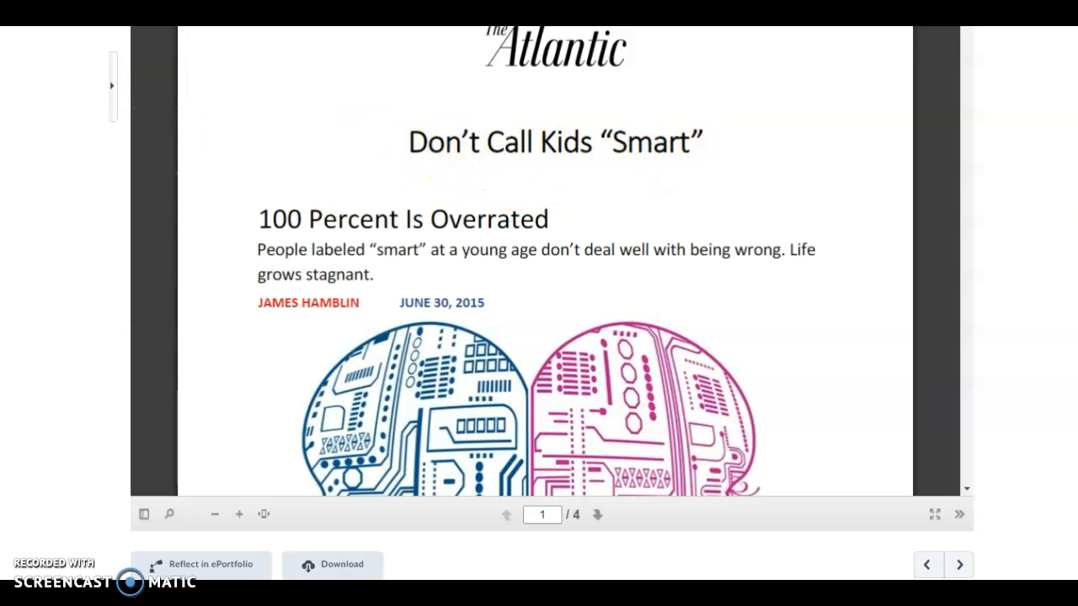
Type the title Don't call kids "smart." after the date in the reference.
{"action": "left_click", "coordinate": [126, 27]}
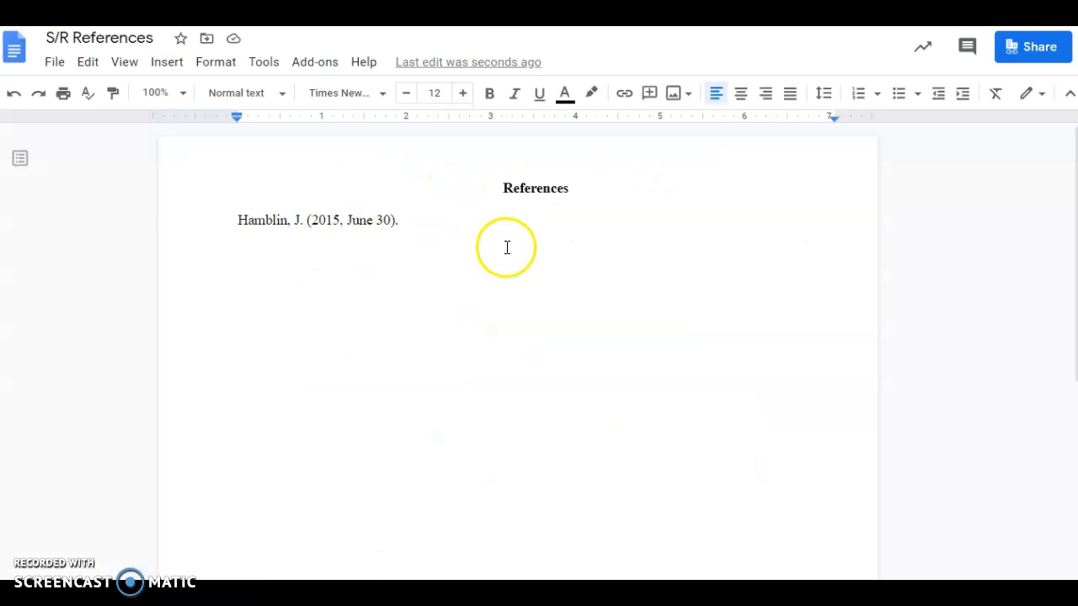
{"action": "type", "text": "Som"}
{"action": "key", "text": "BackSpace"}
{"action": "key", "text": "BackSpace"}
{"action": "key", "text": "BackSpace"}
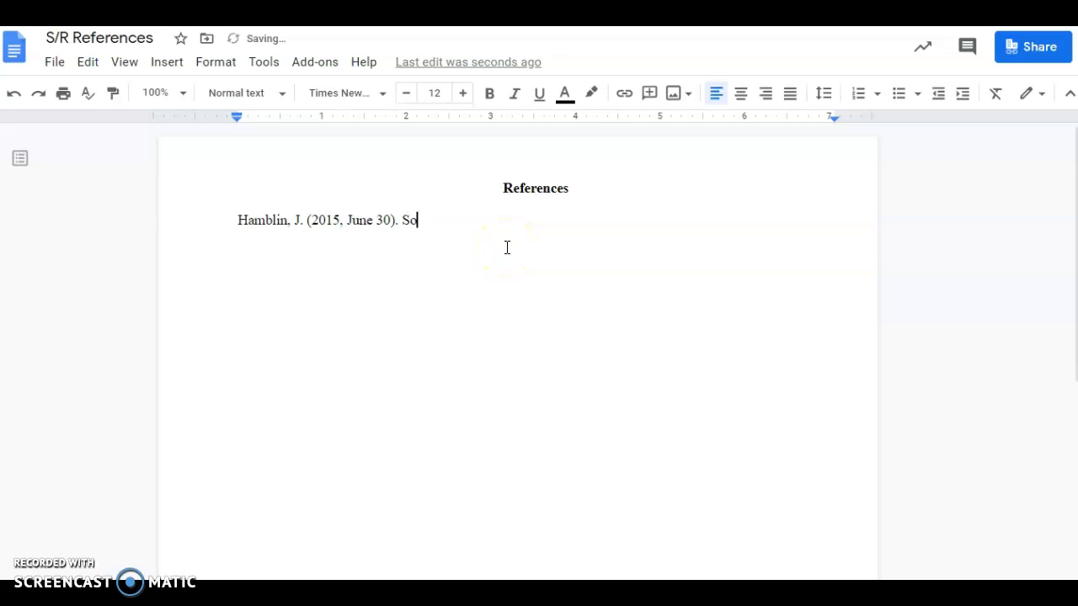
{"action": "type", "text": "D"}
{"action": "type", "text": "on't"}
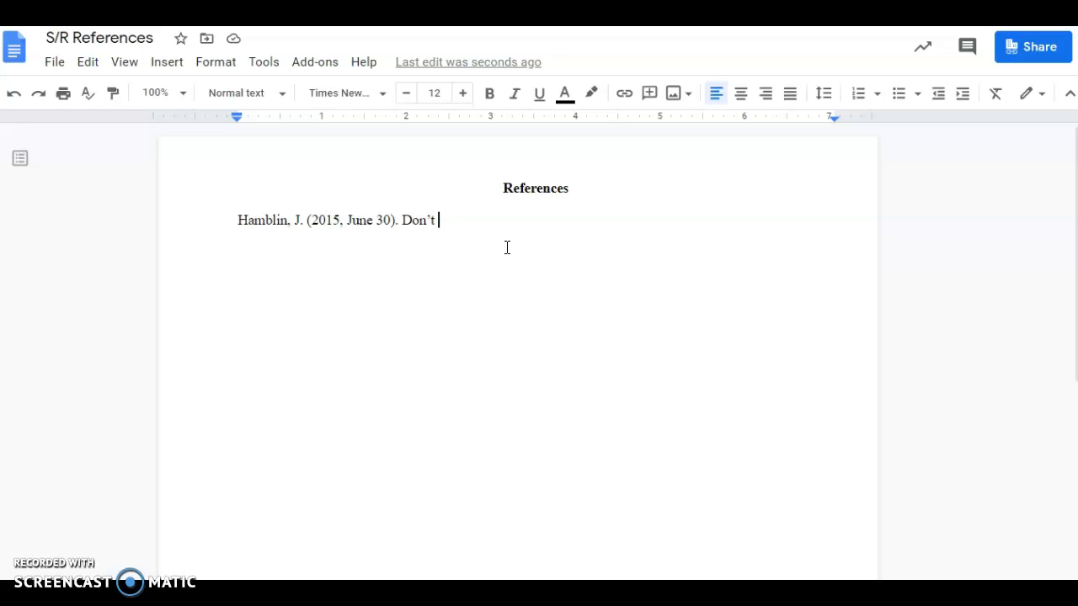
{"action": "type", "text": "call k"}
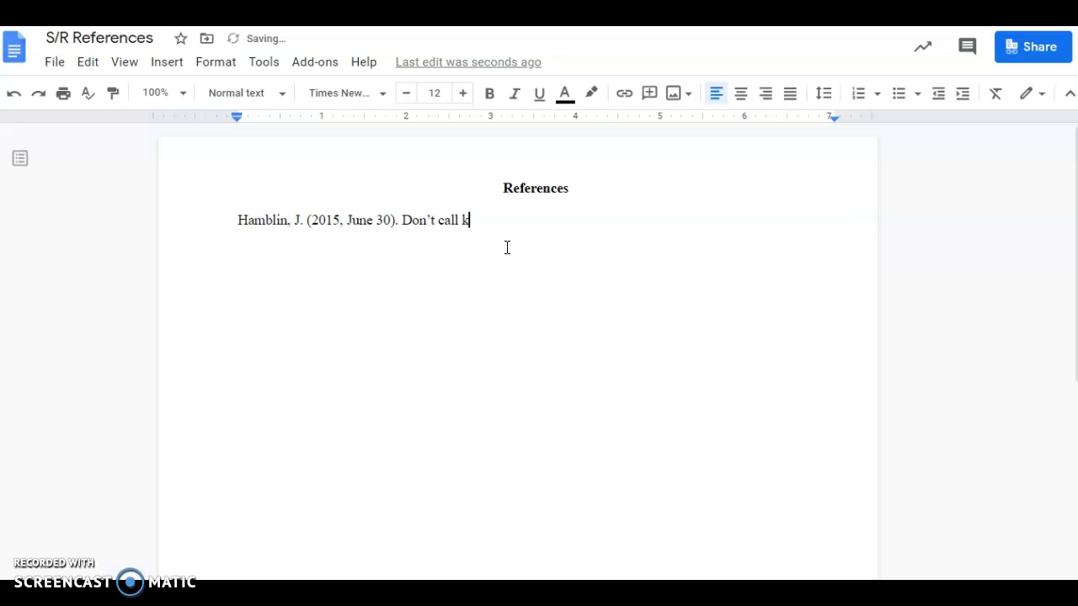
{"action": "type", "text": "ids \""}
{"action": "left_click", "coordinate": [508, 246]}
{"action": "type", "text": "smart\""}
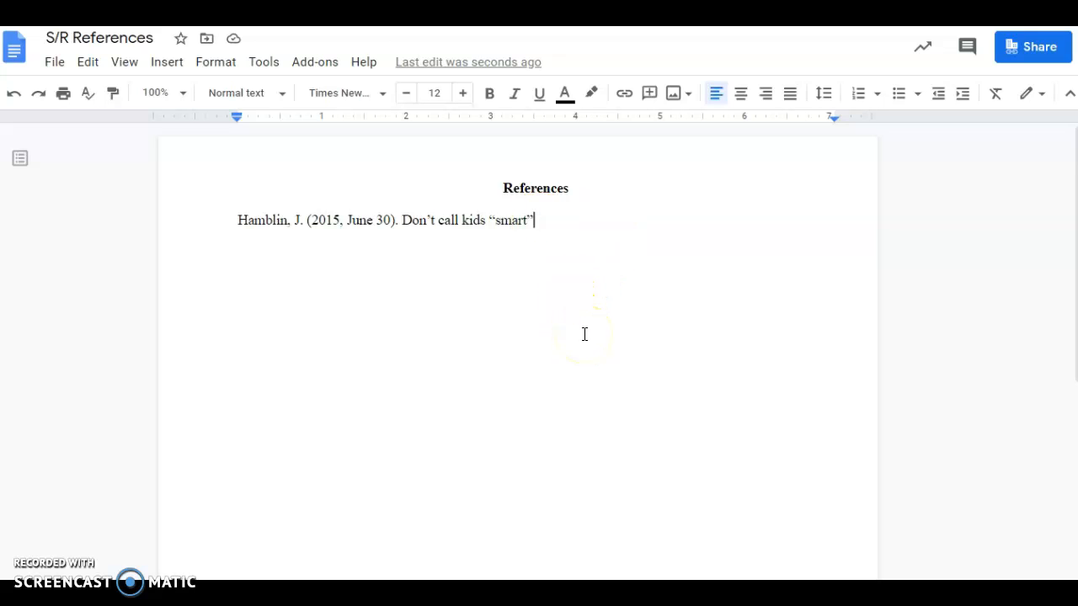
{"action": "type", "text": "."}
{"action": "left_click", "coordinate": [608, 225]}
{"action": "left_click", "coordinate": [134, 27]}
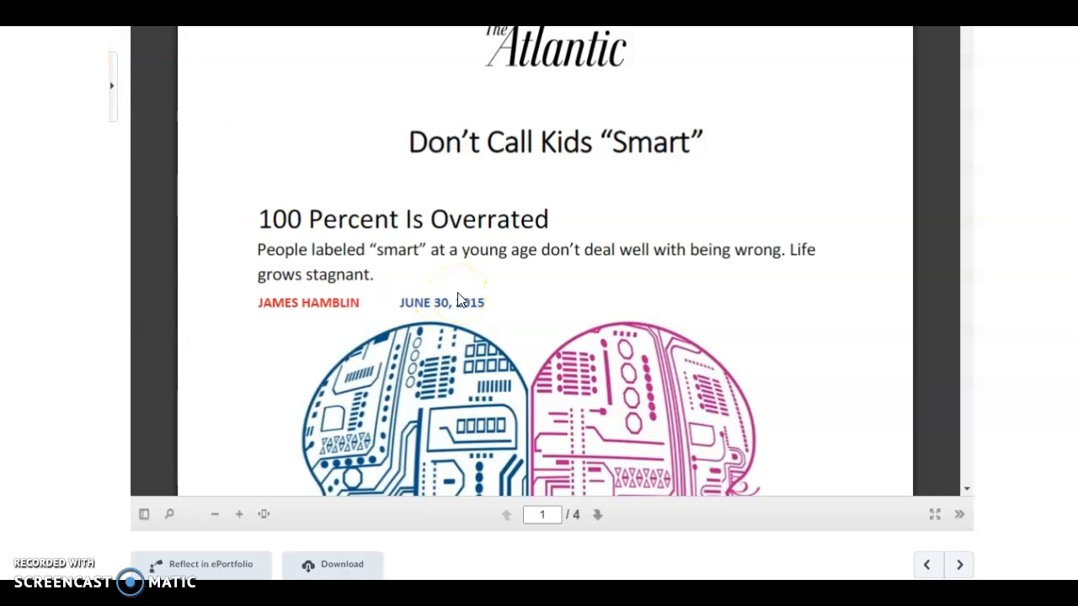
In a new tab, search 'don't call kids smart the atlantic hamblin' and open The Atlantic's result.
{"action": "key", "text": "ctrl+t"}
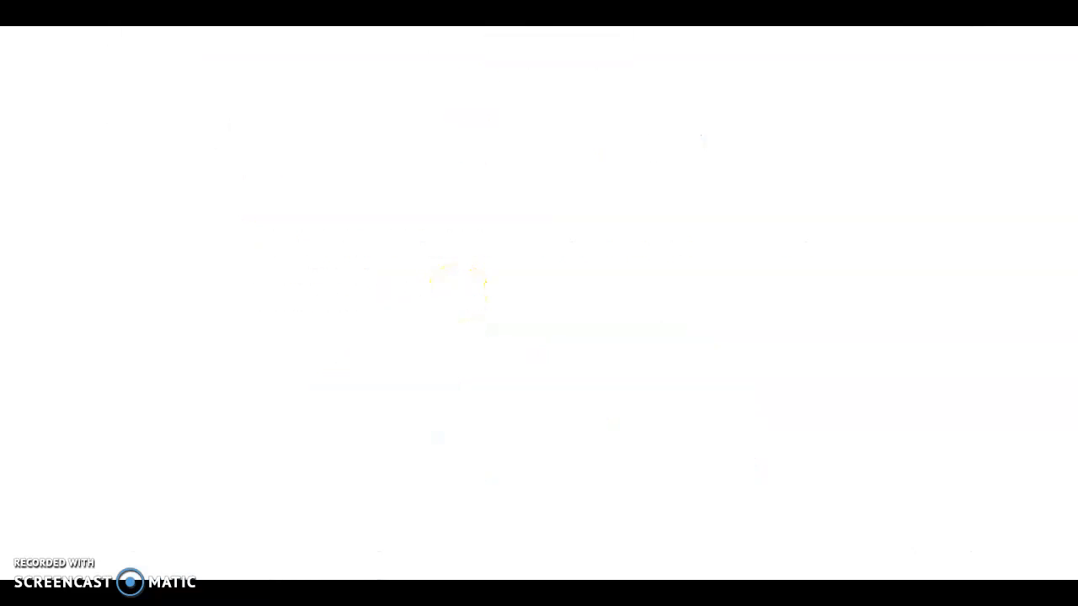
{"action": "type", "text": "Don't call"}
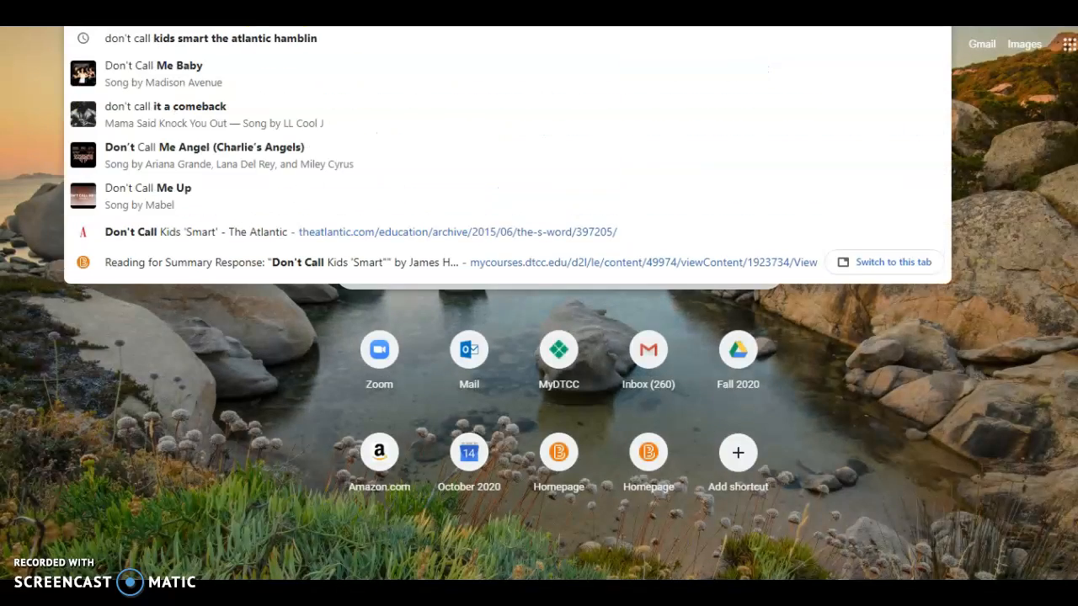
{"action": "left_click", "coordinate": [158, 38]}
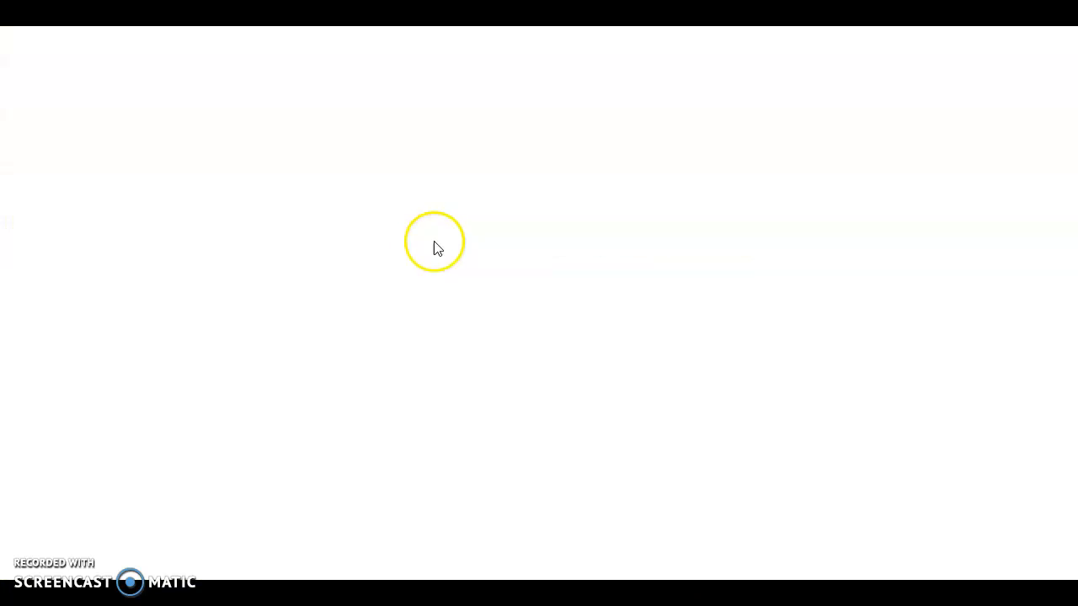
{"action": "left_click", "coordinate": [271, 230]}
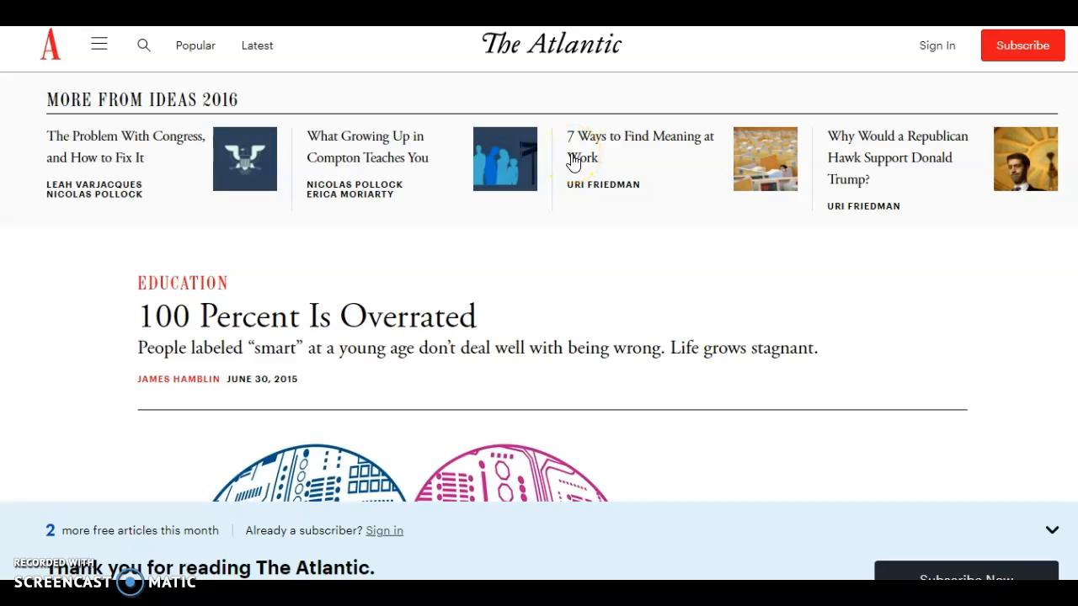
Scroll through the Atlantic article to confirm its headline, author and June 30, 2015 date.
{"action": "scroll", "coordinate": [573, 163], "scroll_direction": "down", "scroll_amount": 8}
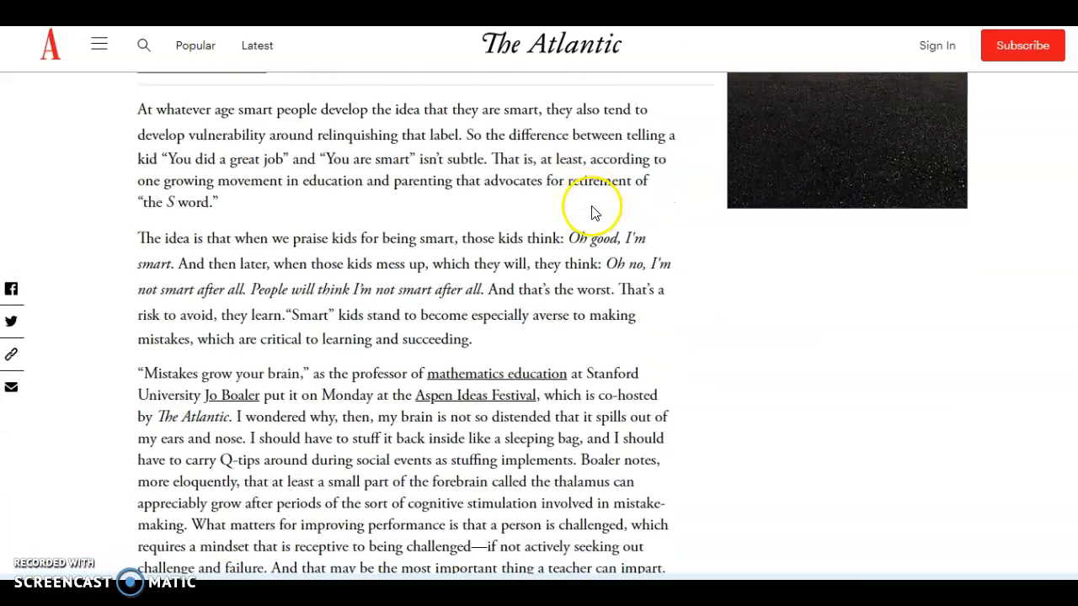
{"action": "scroll", "coordinate": [584, 220], "scroll_direction": "down", "scroll_amount": 9}
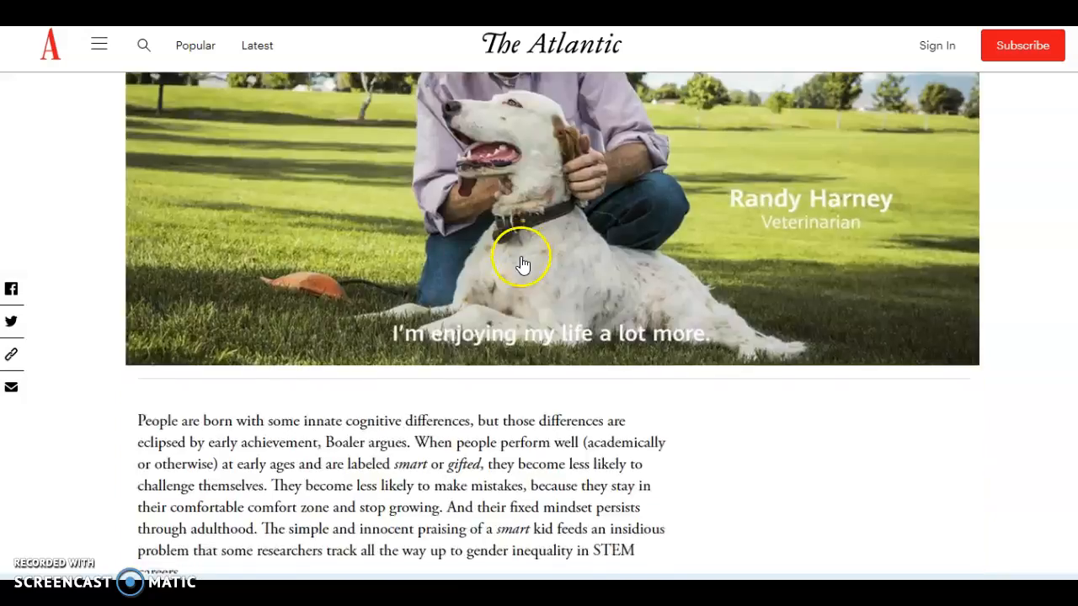
{"action": "scroll", "coordinate": [474, 288], "scroll_direction": "down", "scroll_amount": 5}
{"action": "scroll", "coordinate": [474, 300], "scroll_direction": "up", "scroll_amount": 10}
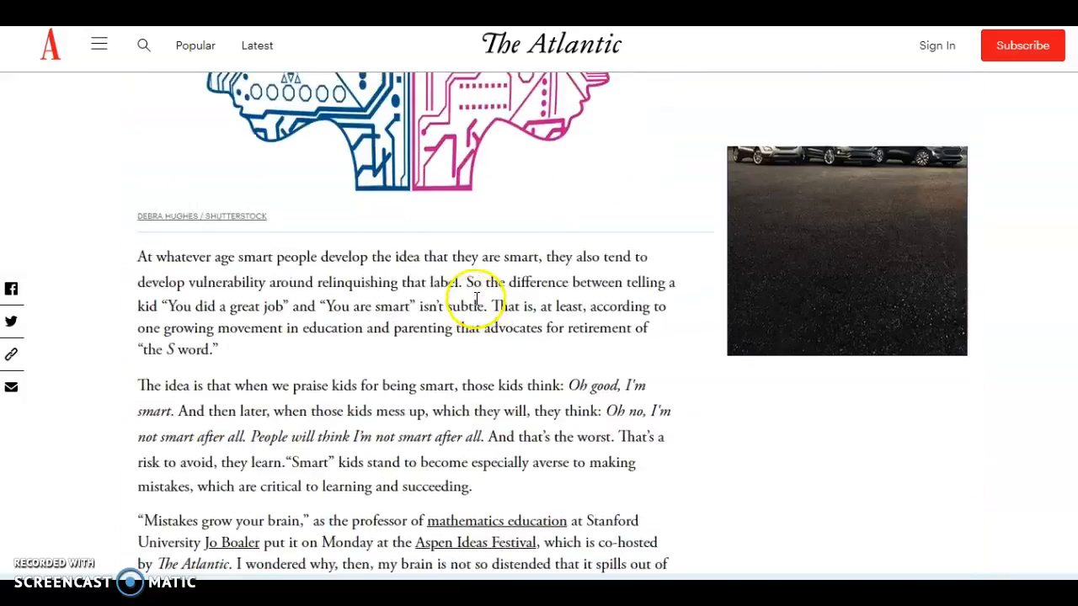
{"action": "scroll", "coordinate": [476, 301], "scroll_direction": "up", "scroll_amount": 6}
{"action": "scroll", "coordinate": [476, 303], "scroll_direction": "down", "scroll_amount": 3}
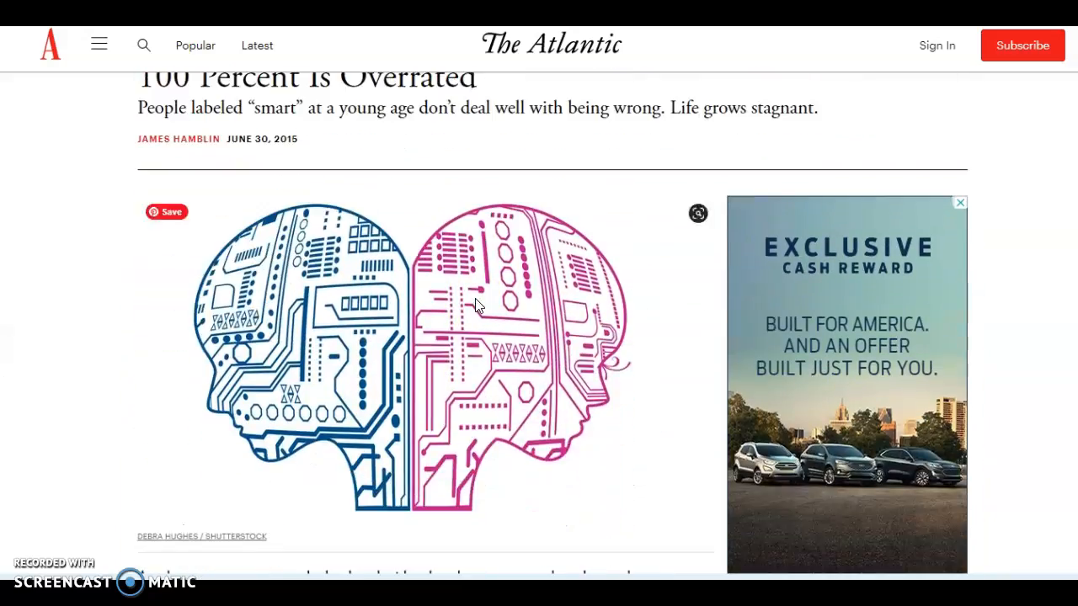
{"action": "scroll", "coordinate": [475, 305], "scroll_direction": "up", "scroll_amount": 2}
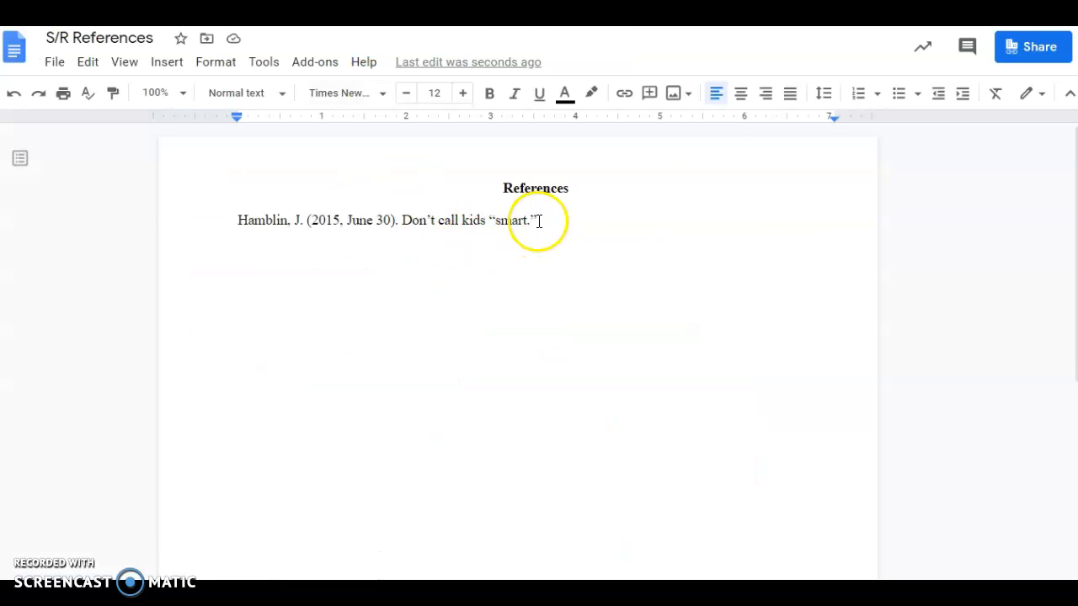
Italicize the title Don't call kids "smart." and add 'The Atlantic.' after it in plain text.
{"action": "left_click_drag", "start_coordinate": [536, 222], "coordinate": [400, 216]}
{"action": "left_click", "coordinate": [514, 94]}
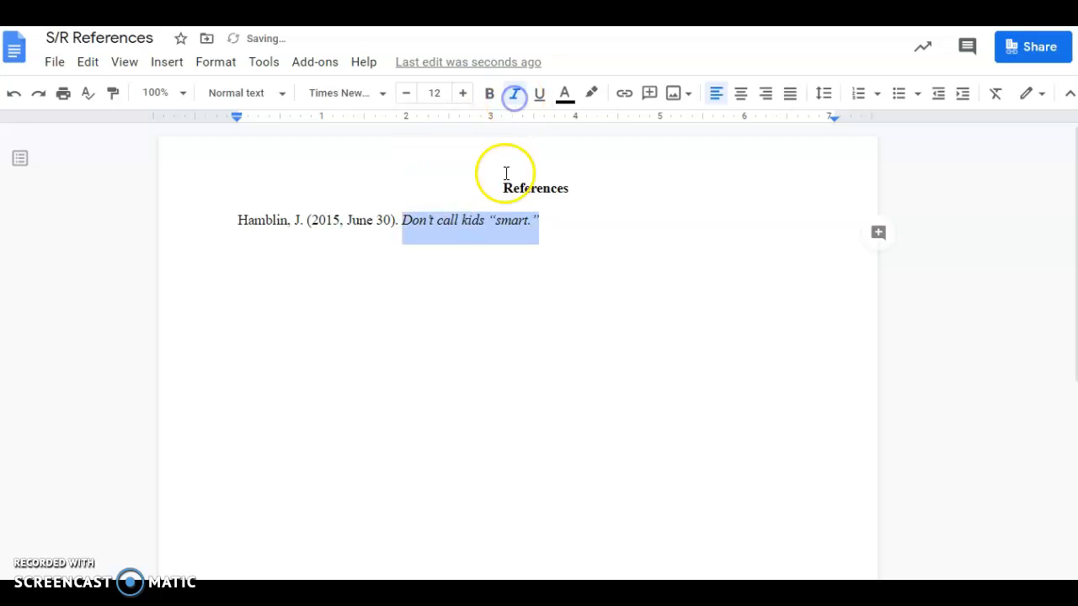
{"action": "left_click", "coordinate": [548, 222]}
{"action": "left_click", "coordinate": [519, 93]}
{"action": "left_click", "coordinate": [784, 262]}
{"action": "type", "text": "the"}
{"action": "key", "text": "BackSpace"}
{"action": "key", "text": "BackSpace"}
{"action": "key", "text": "BackSpace"}
{"action": "key", "text": "BackSpace"}
{"action": "type", "text": "The Atlantic"}
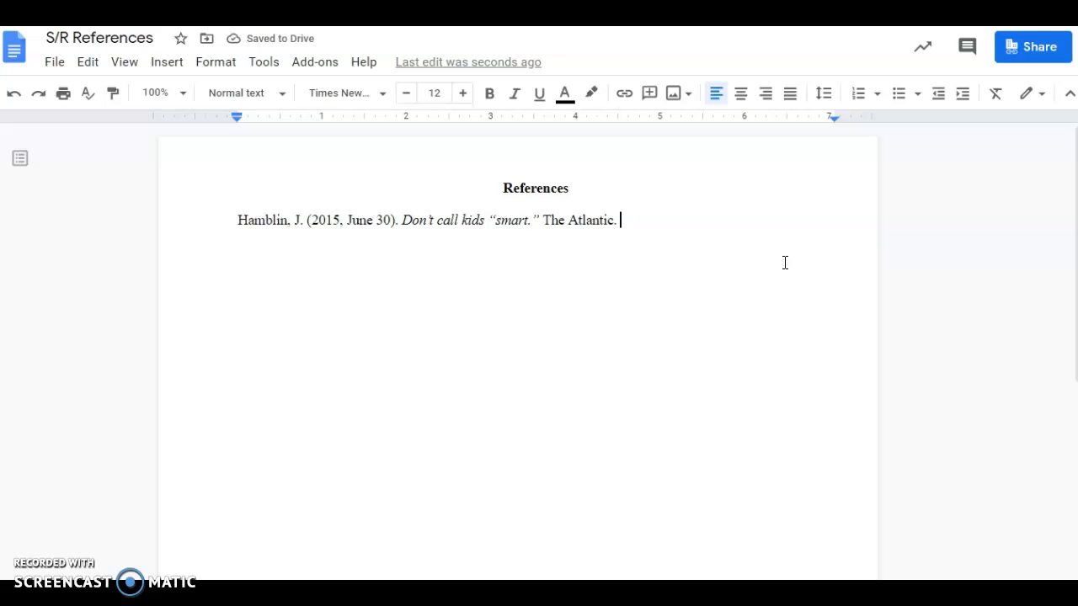
{"action": "type", "text": "."}
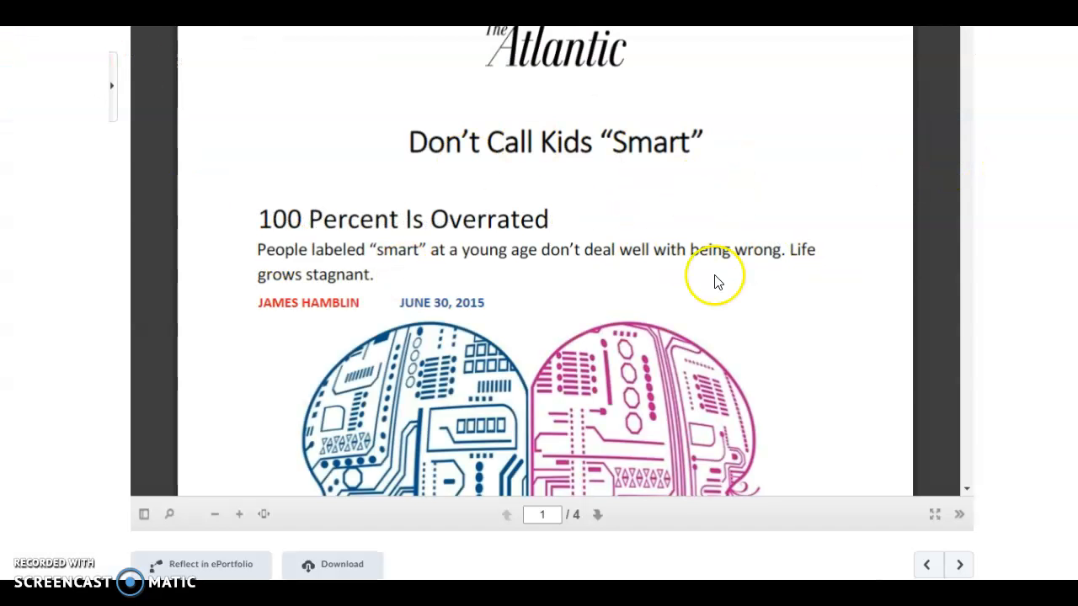
Dismiss the newsletter popup and copy the article's URL from the address bar.
{"action": "scroll", "coordinate": [601, 361], "scroll_direction": "down", "scroll_amount": 8}
{"action": "scroll", "coordinate": [472, 373], "scroll_direction": "up", "scroll_amount": 2}
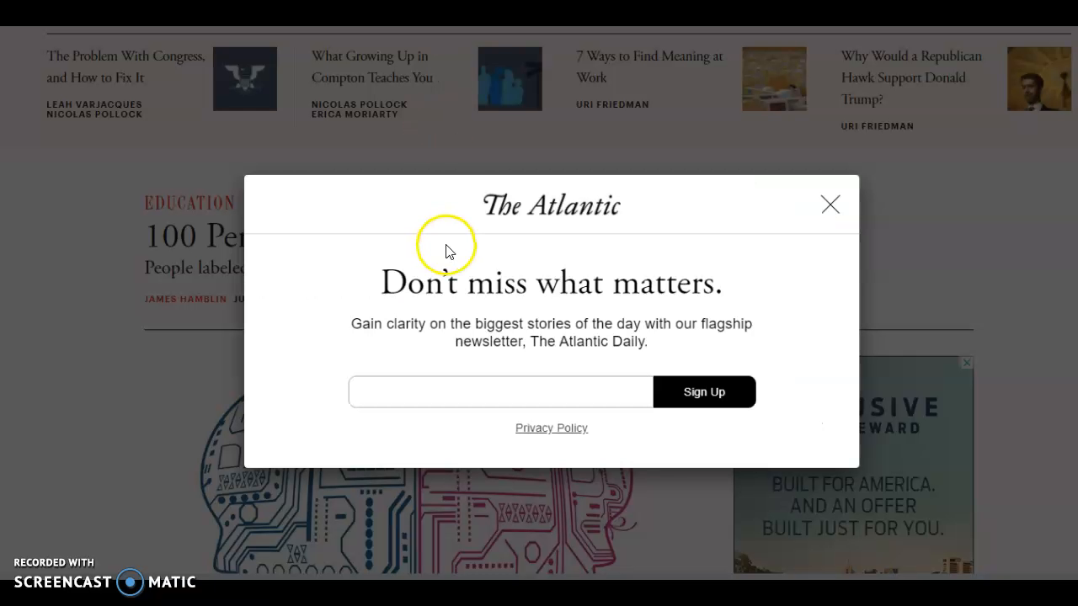
{"action": "left_click", "coordinate": [831, 210]}
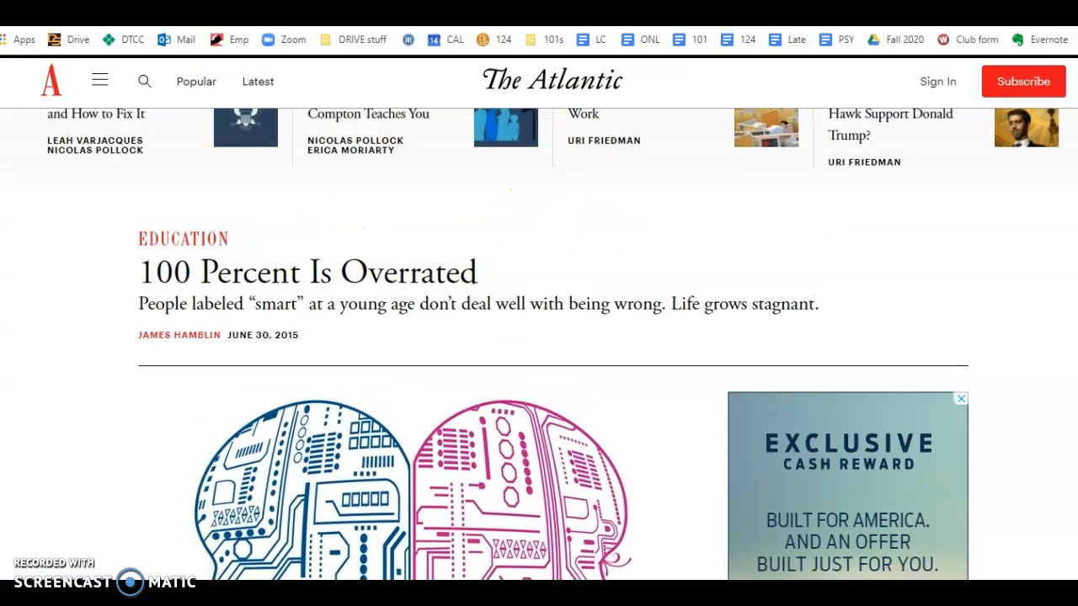
{"action": "left_click", "coordinate": [335, 48]}
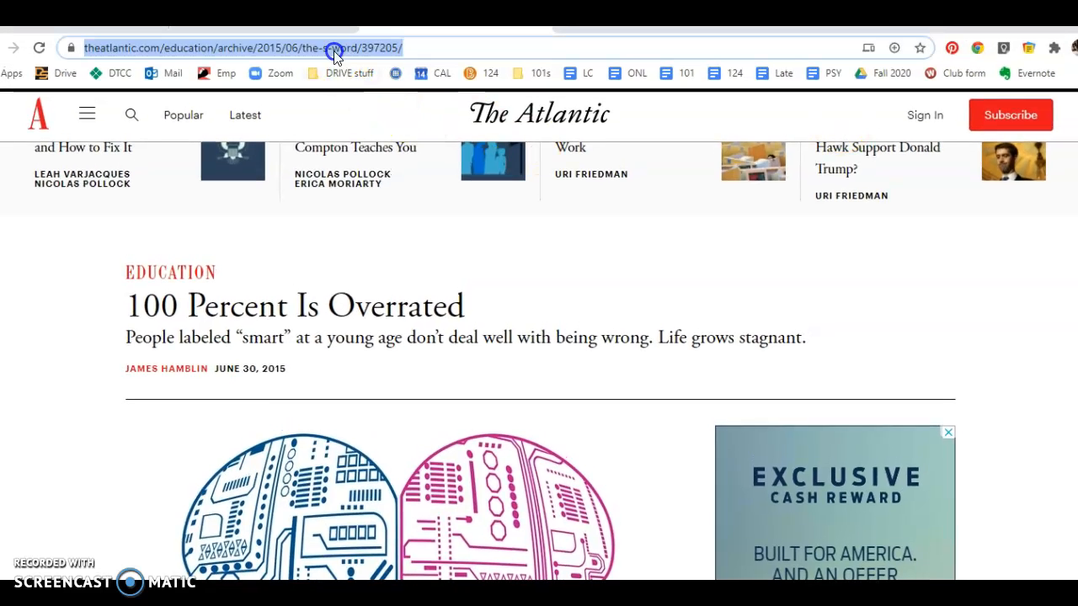
{"action": "right_click", "coordinate": [329, 51]}
{"action": "left_click", "coordinate": [367, 167]}
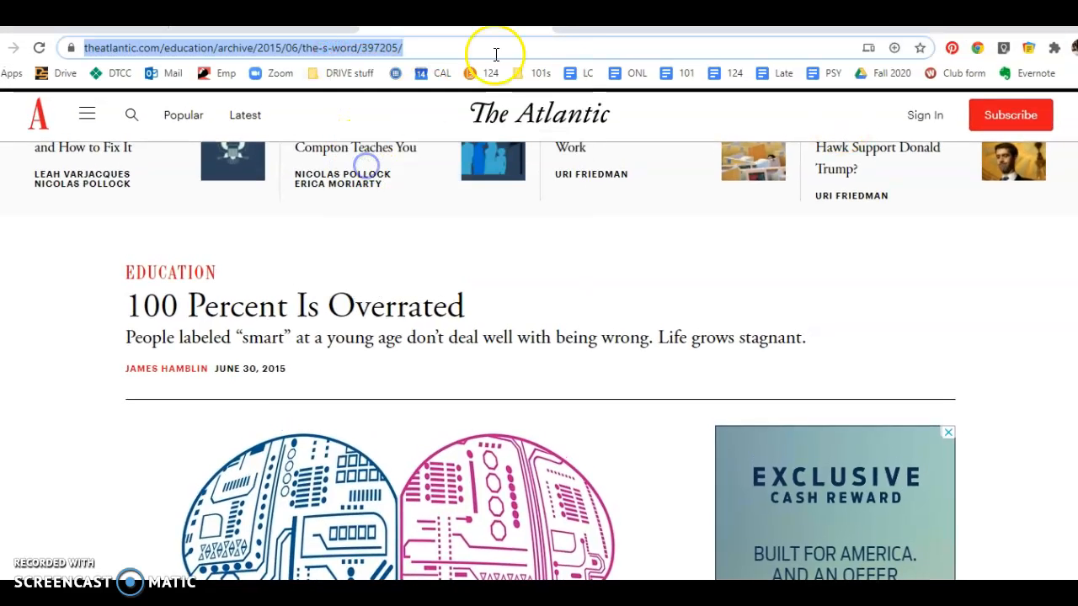
Paste the URL on a new line after 'The Atlantic.' and select the whole reference entry.
{"action": "left_click", "coordinate": [294, 20]}
{"action": "left_click", "coordinate": [612, 292]}
{"action": "key", "text": "Return"}
{"action": "key", "text": "ctrl+v"}
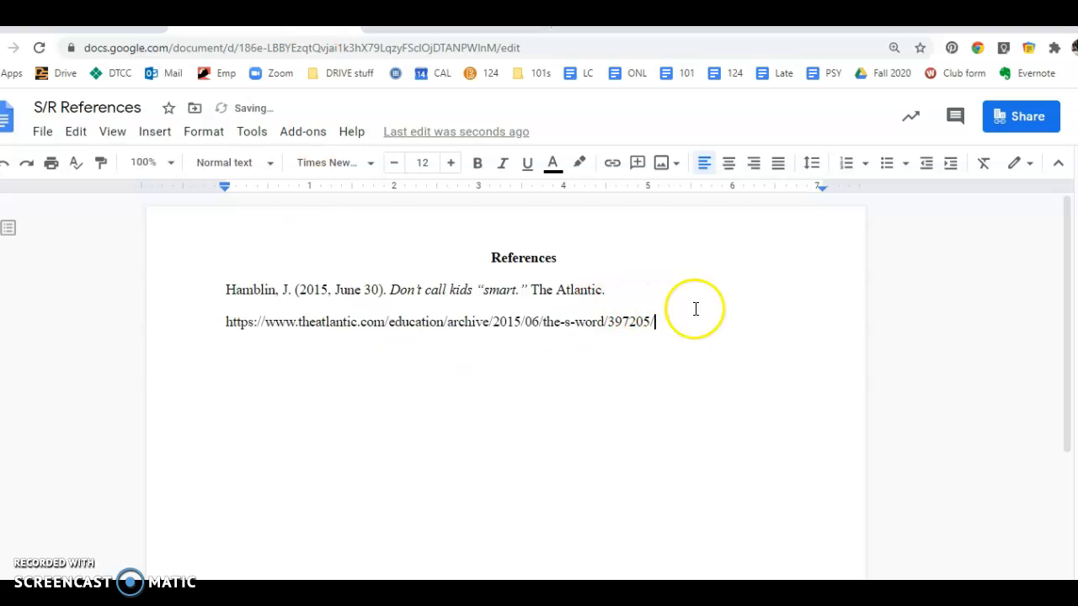
{"action": "left_click_drag", "start_coordinate": [226, 321], "coordinate": [656, 324]}
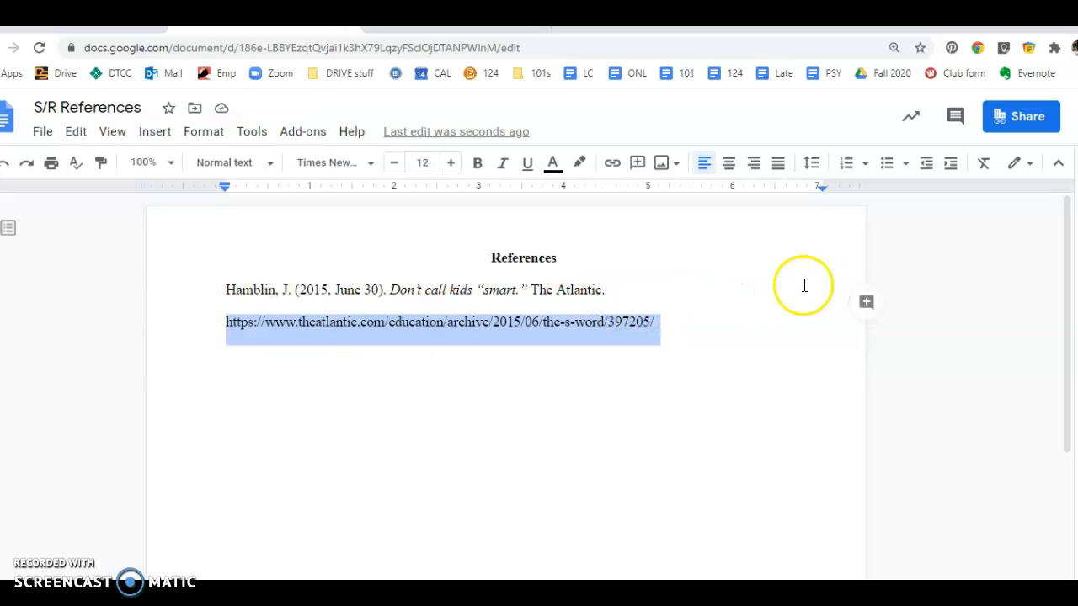
{"action": "left_click", "coordinate": [659, 330]}
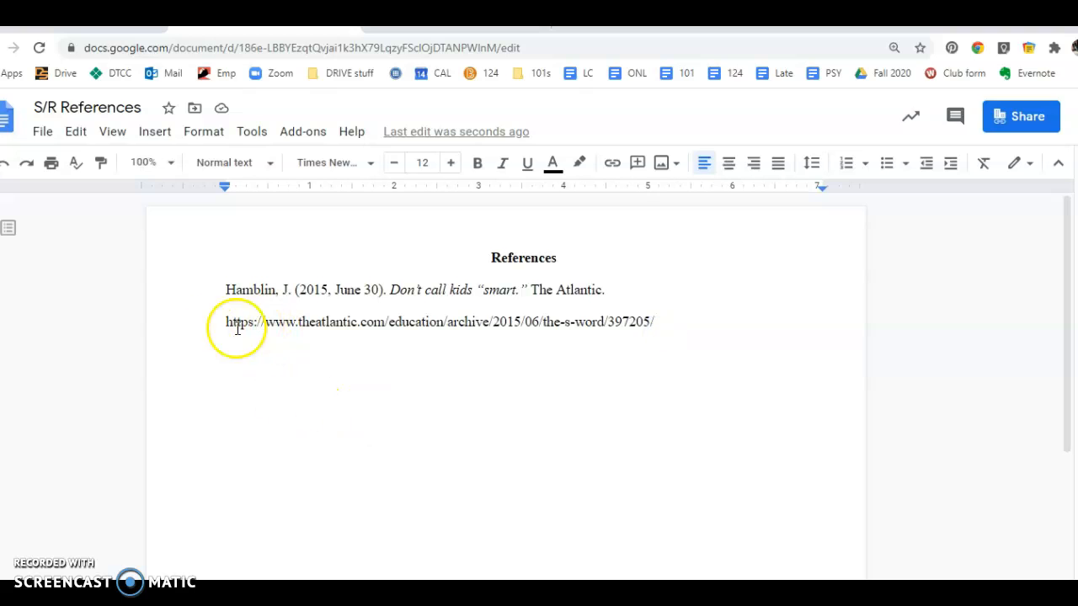
{"action": "left_click_drag", "start_coordinate": [220, 292], "coordinate": [664, 344]}
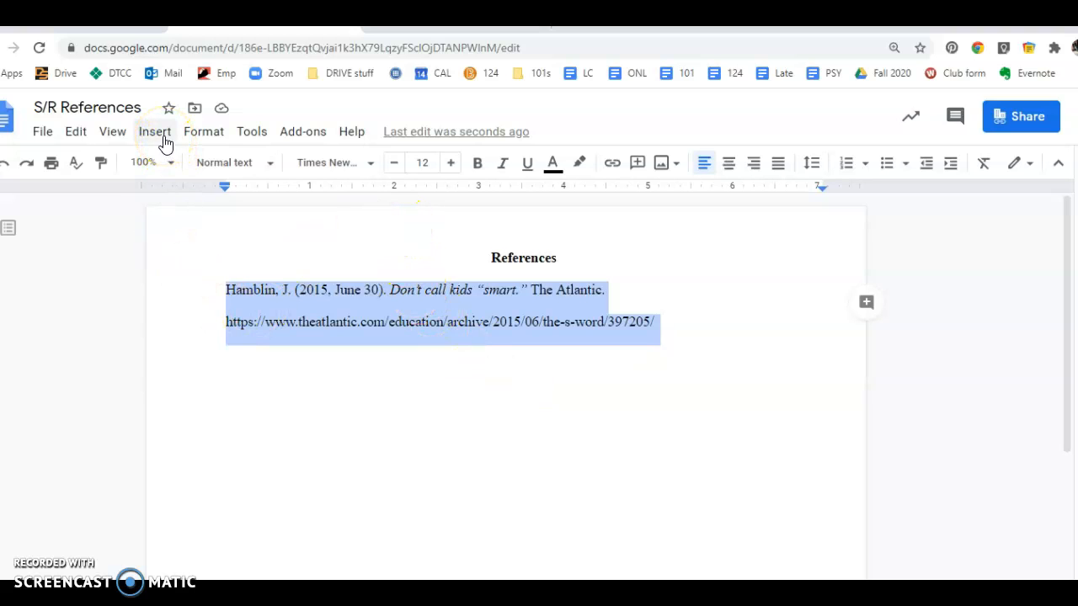
Set a Hanging special indent of 0.5 inches on the selected reference via Indentation options.
{"action": "left_click", "coordinate": [203, 133]}
{"action": "mouse_move", "coordinate": [217, 202]}
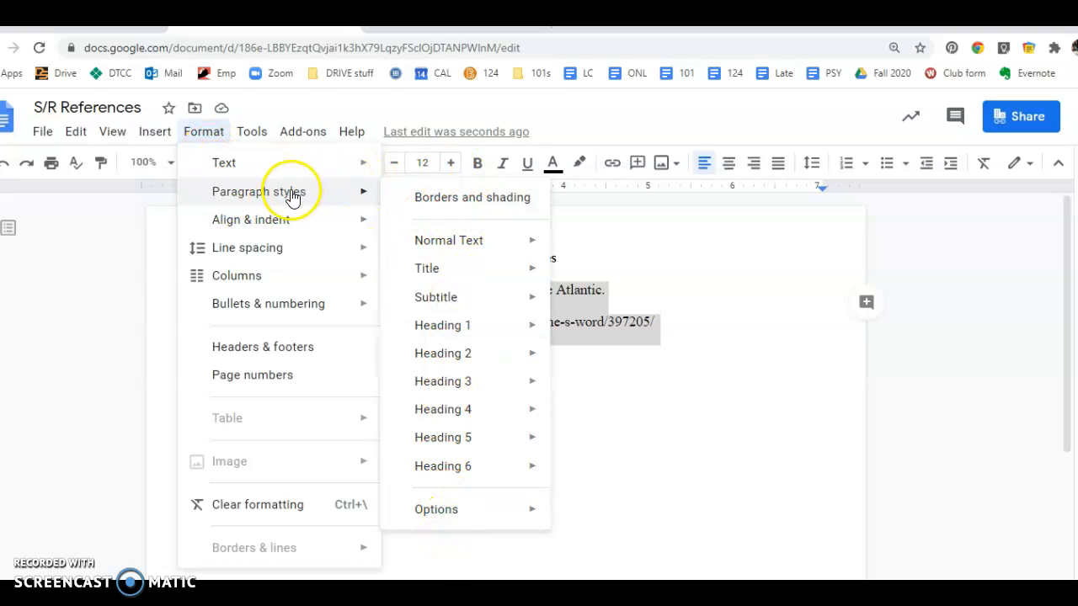
{"action": "mouse_move", "coordinate": [271, 230]}
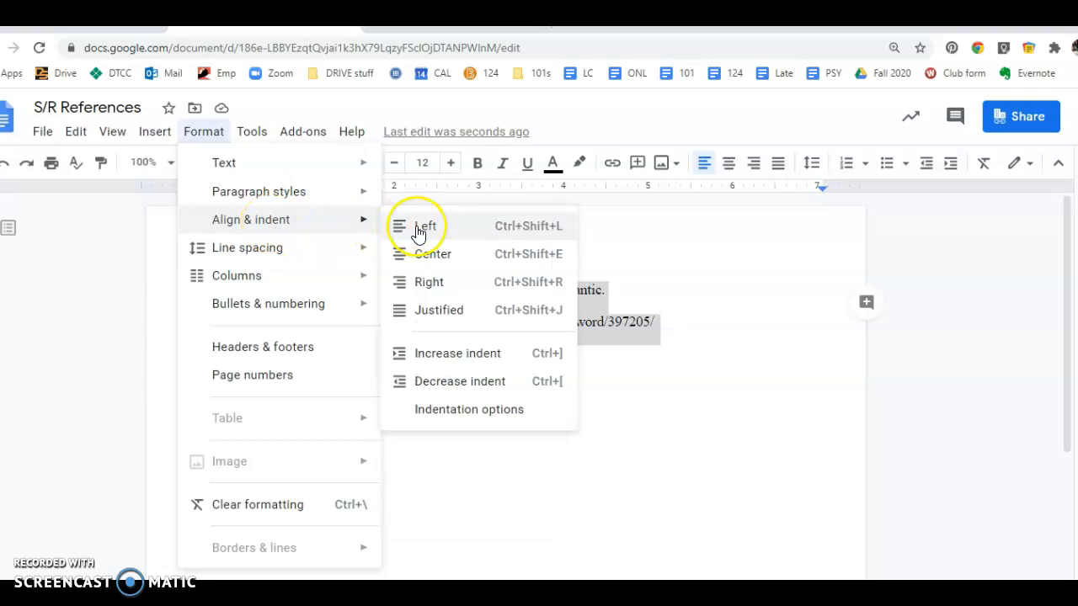
{"action": "left_click", "coordinate": [443, 413]}
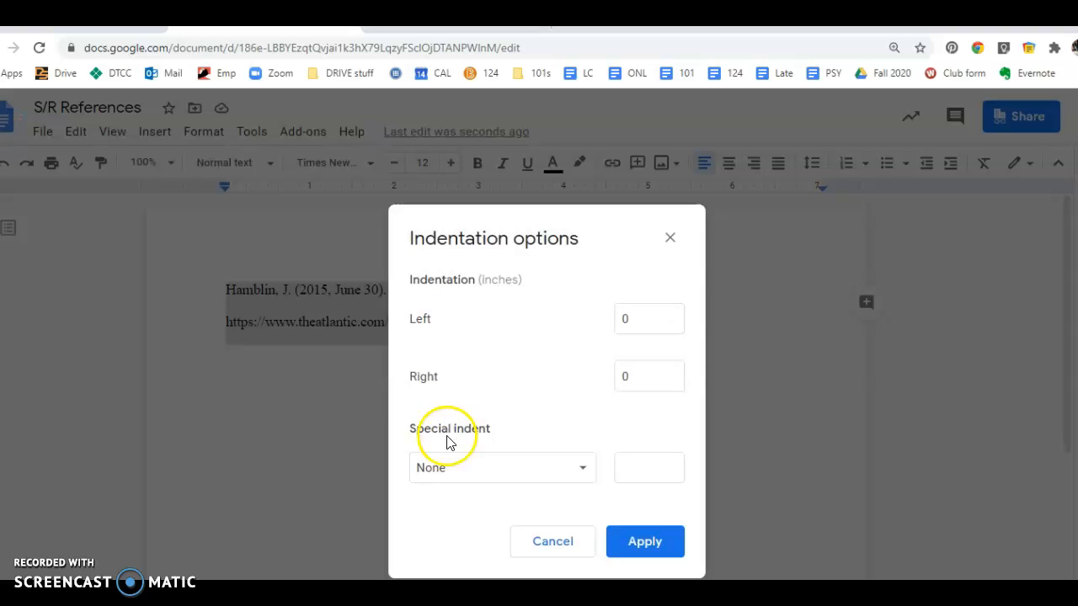
{"action": "left_click", "coordinate": [470, 462]}
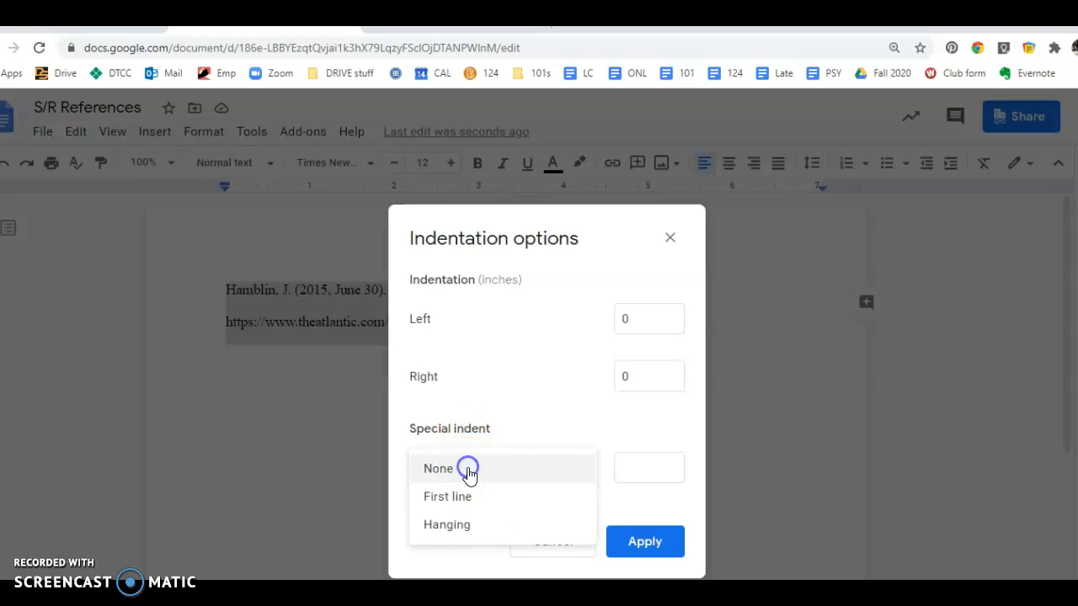
{"action": "left_click", "coordinate": [451, 532]}
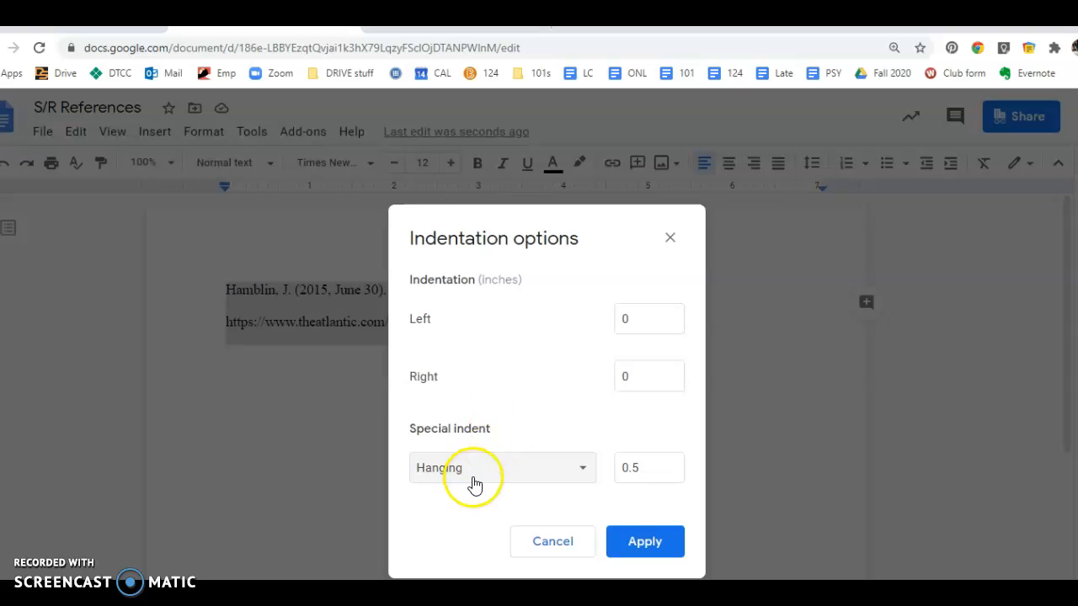
{"action": "left_click", "coordinate": [630, 468]}
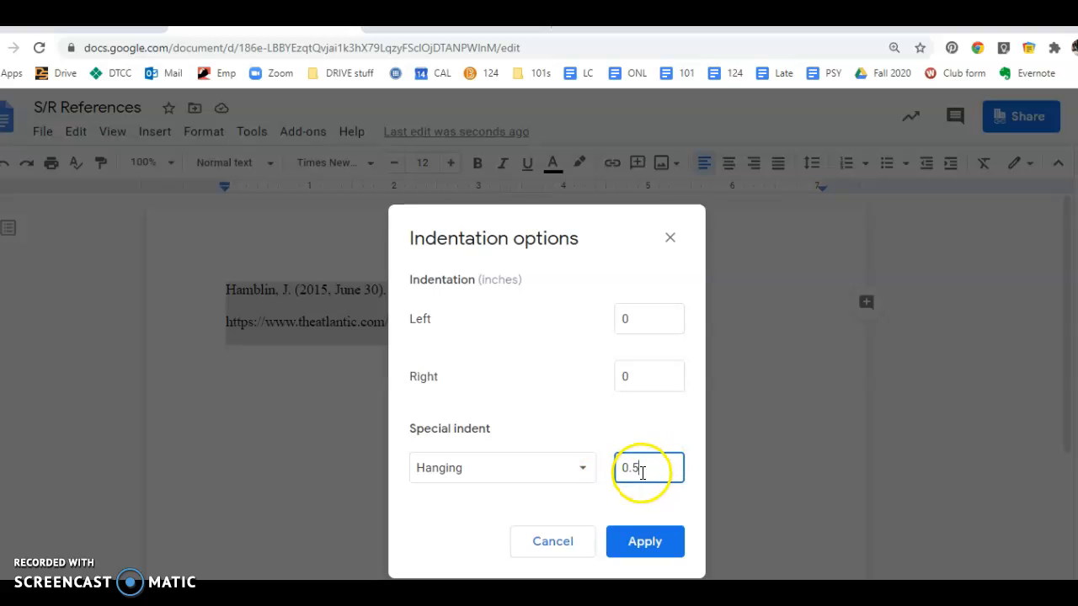
{"action": "left_click", "coordinate": [645, 546]}
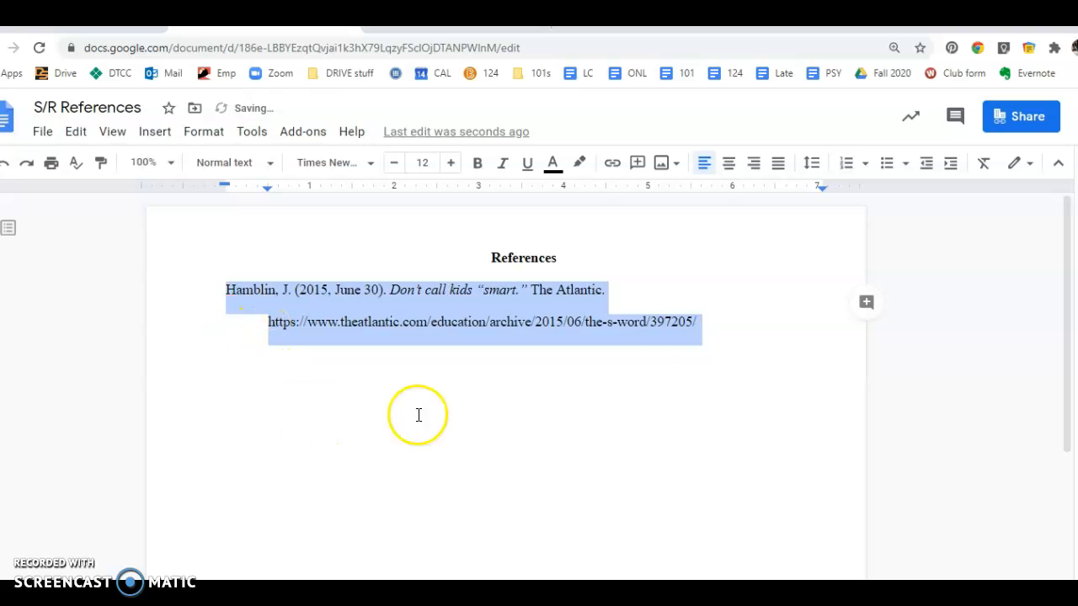
{"action": "left_click", "coordinate": [712, 329]}
Press Enter after the URL so Docs turns it into a clickable link.
{"action": "left_click", "coordinate": [230, 325]}
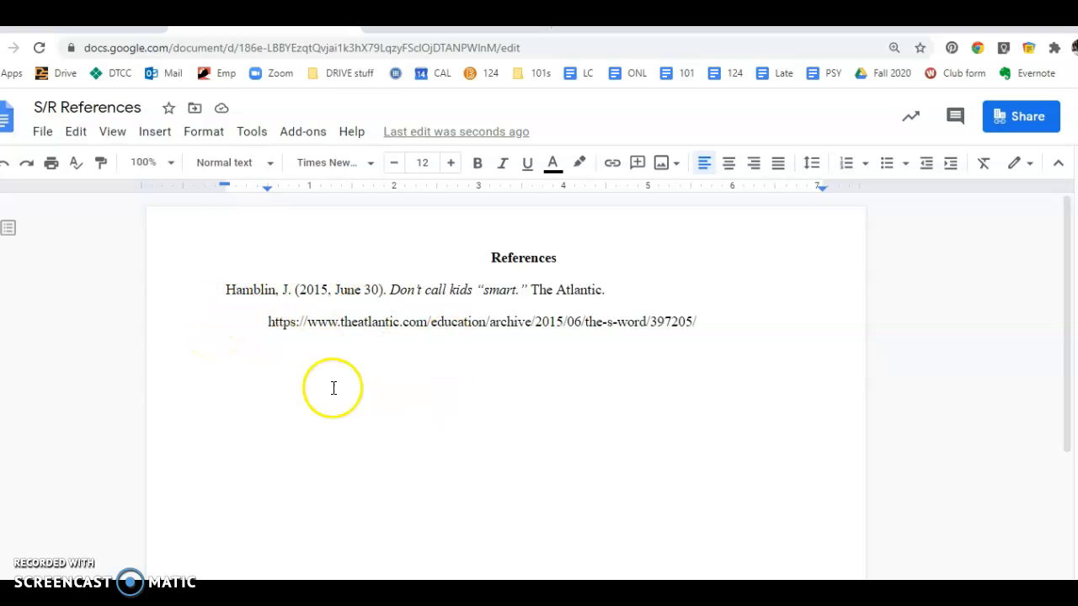
{"action": "left_click", "coordinate": [729, 322]}
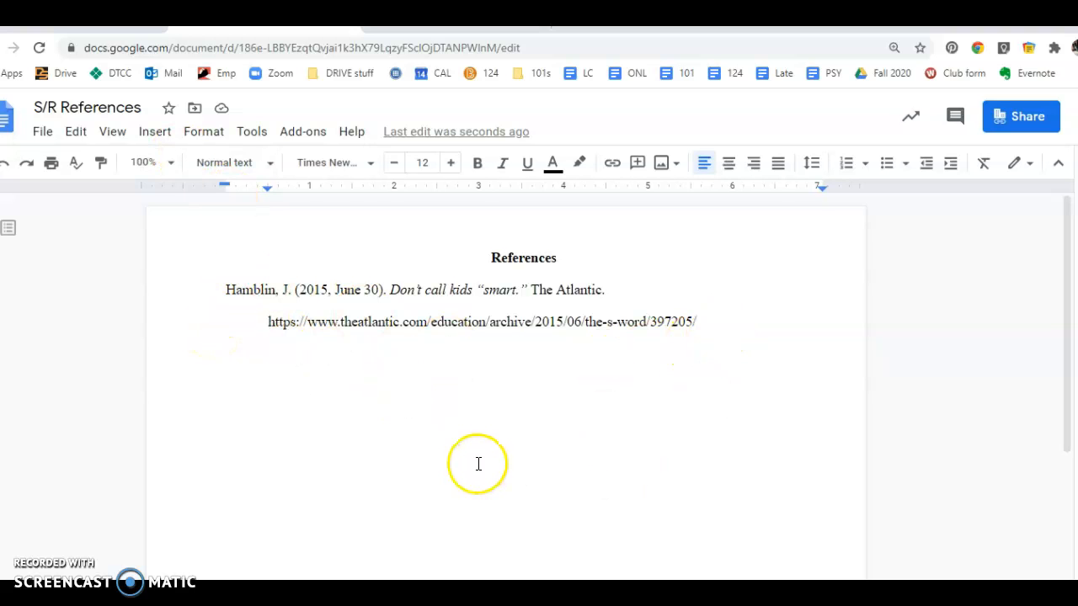
{"action": "key", "text": "Return"}
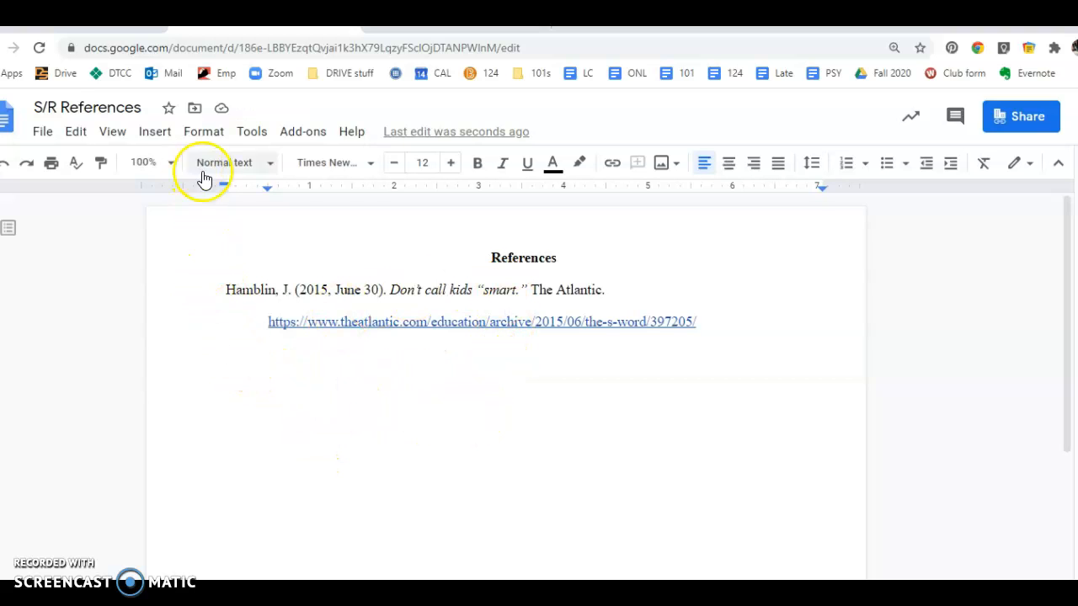
Select the References heading, then bring Word's blank Document3 forward with the cursor on its first line.
{"action": "key", "text": "alt+Tab"}
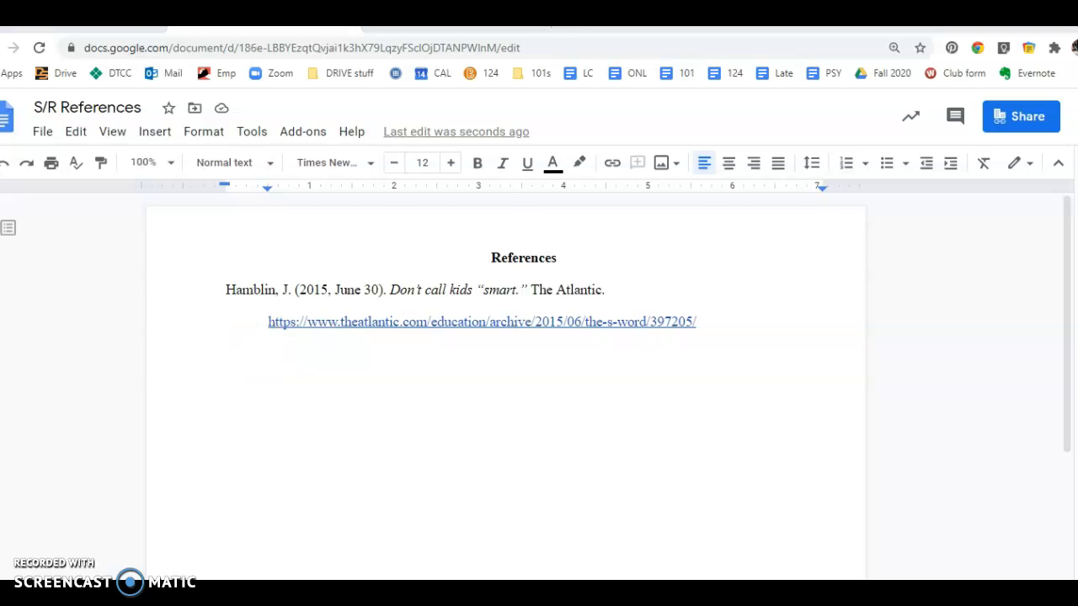
{"action": "left_click_drag", "start_coordinate": [782, 139], "coordinate": [712, 279]}
{"action": "left_click_drag", "start_coordinate": [561, 258], "coordinate": [476, 251]}
{"action": "key", "text": "ctrl+c"}
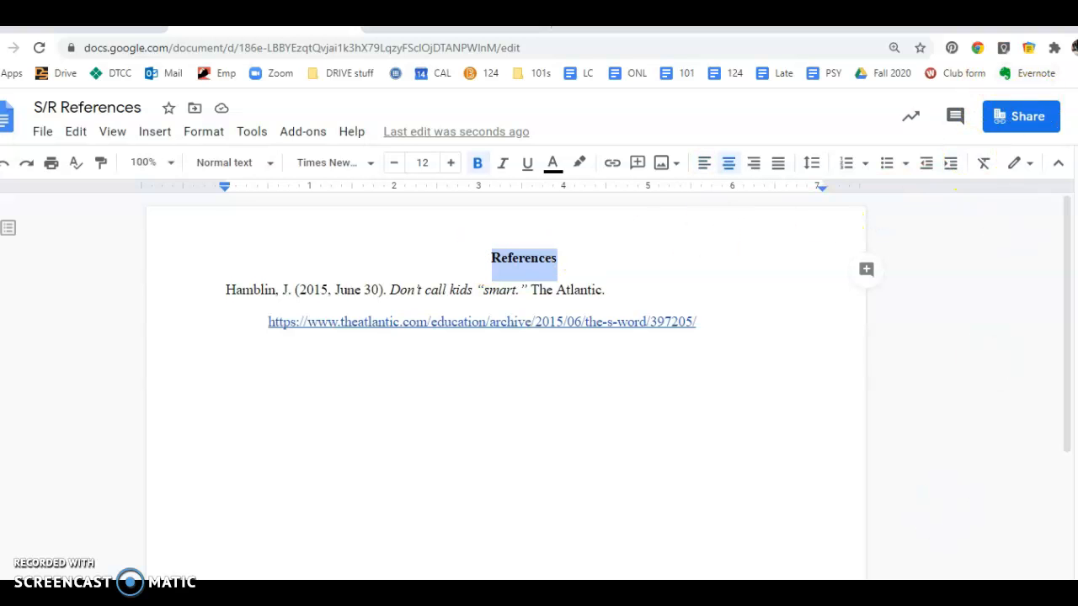
{"action": "key", "text": "alt+Tab"}
{"action": "left_click", "coordinate": [565, 484]}
{"action": "left_click", "coordinate": [714, 289]}
{"action": "left_click_drag", "start_coordinate": [714, 289], "coordinate": [720, 65]}
{"action": "left_click", "coordinate": [469, 254]}
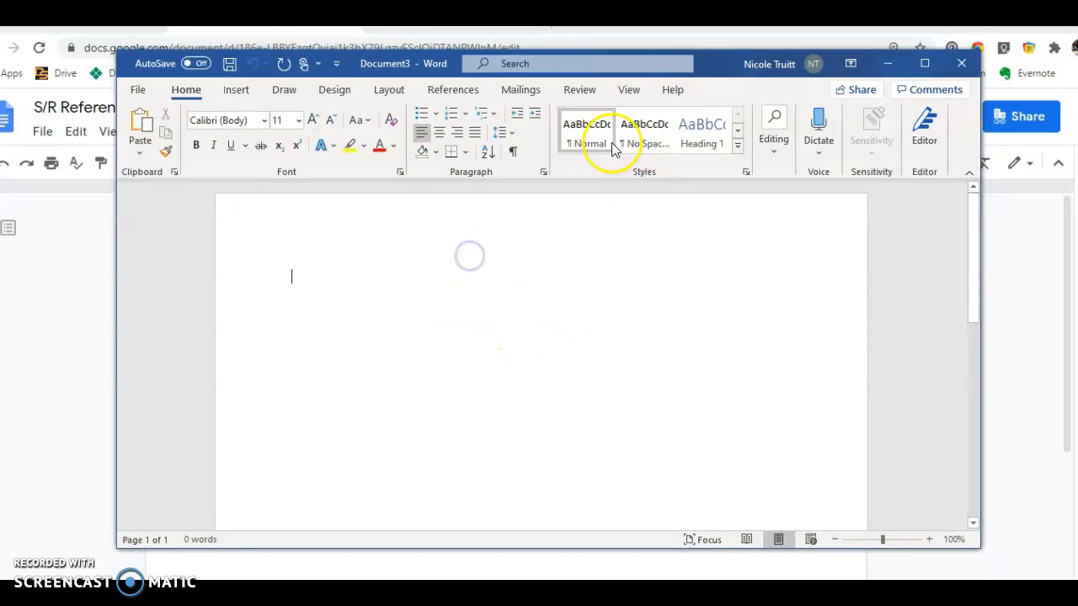
Paste the References heading centred on the first line of the Word page.
{"action": "left_click", "coordinate": [447, 133]}
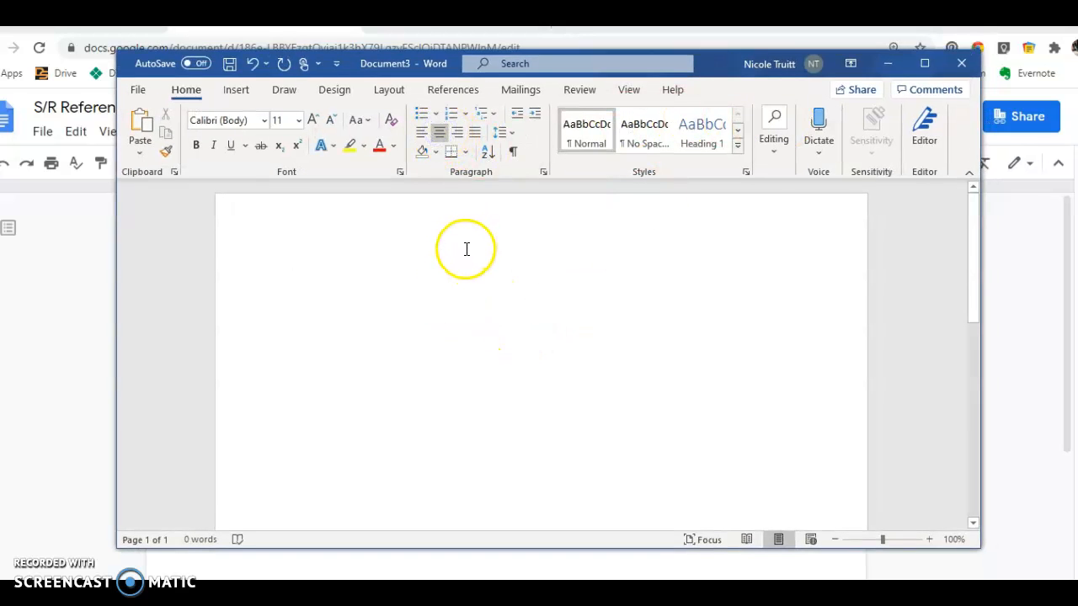
{"action": "key", "text": "ctrl+v"}
{"action": "left_click", "coordinate": [924, 64]}
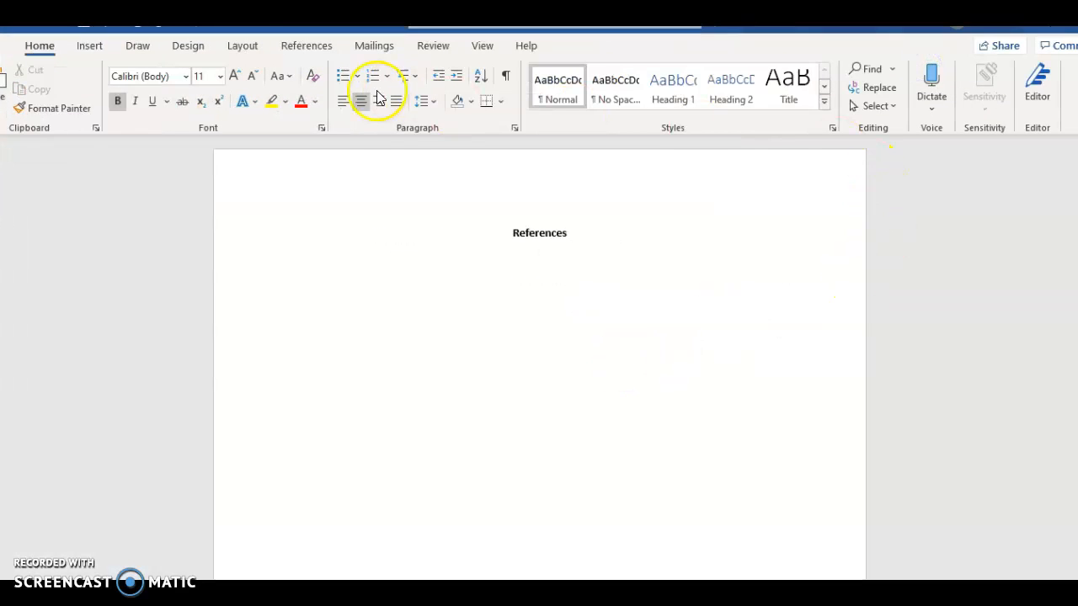
Set line spacing to 2.0 and turn off bold for the reference entry line.
{"action": "left_click", "coordinate": [424, 100]}
{"action": "left_click", "coordinate": [461, 193]}
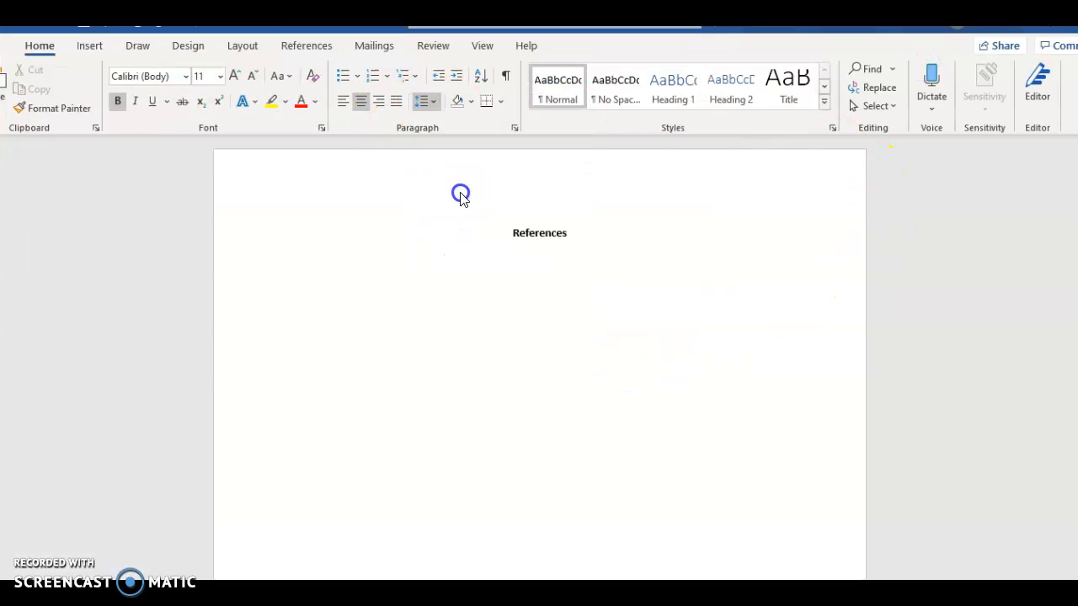
{"action": "left_click", "coordinate": [366, 184]}
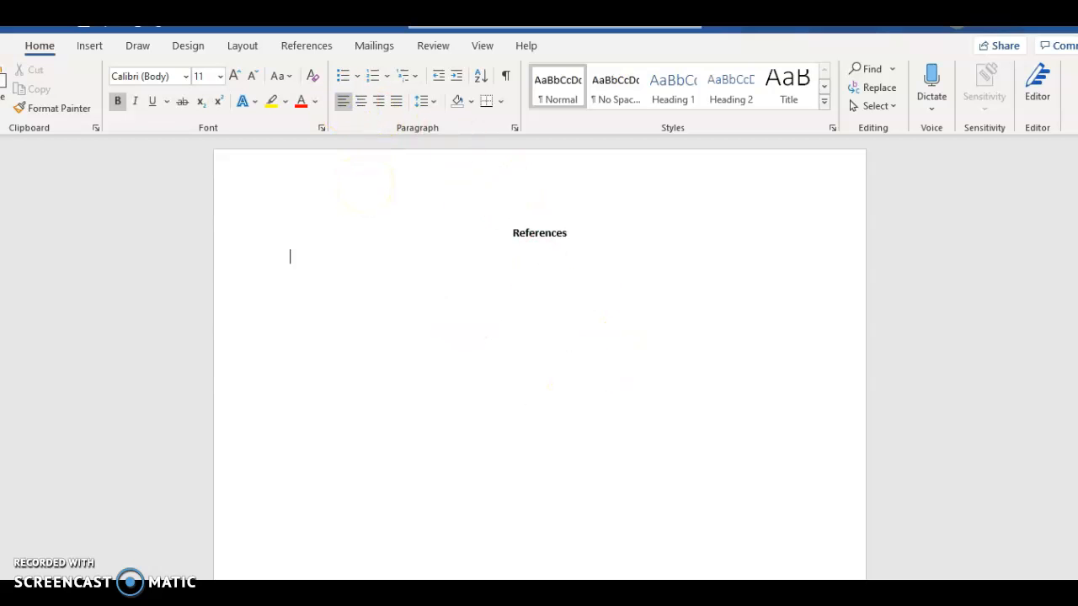
{"action": "left_click", "coordinate": [118, 102]}
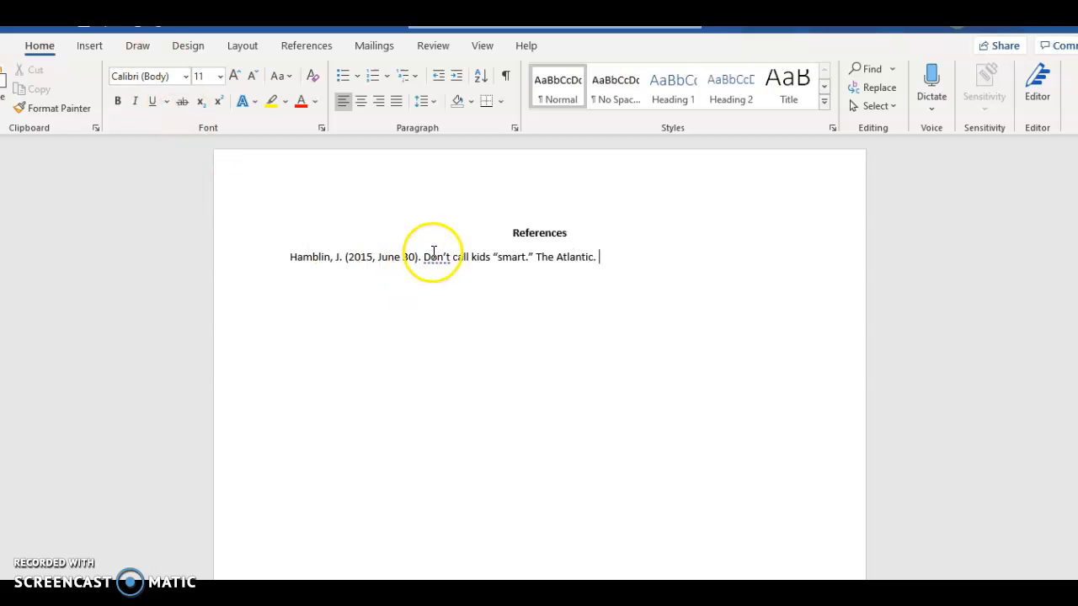
Italicize the article title Don't call kids “smart.”.
{"action": "left_click_drag", "start_coordinate": [427, 263], "coordinate": [531, 261]}
{"action": "left_click", "coordinate": [134, 101]}
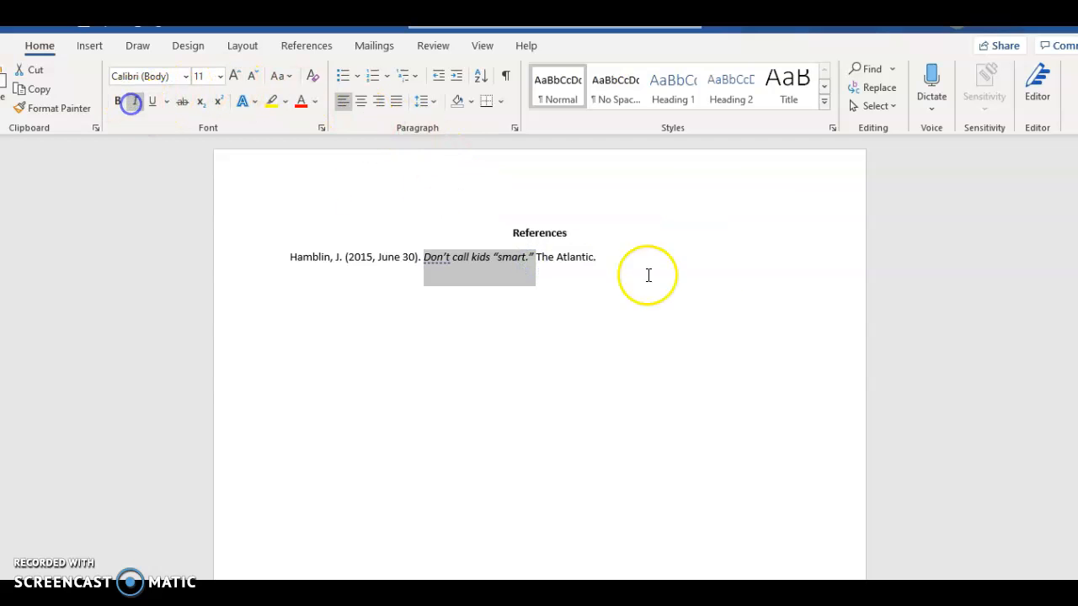
{"action": "left_click", "coordinate": [611, 258]}
Copy the Atlantic article's URL from Chrome and paste it after The Atlantic.
{"action": "left_click", "coordinate": [637, 553]}
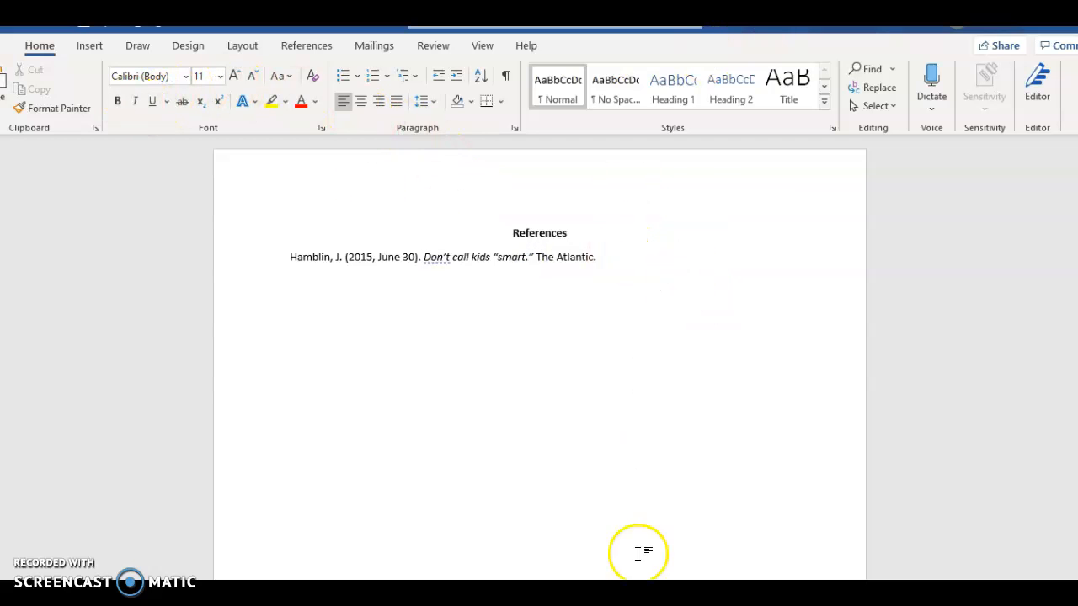
{"action": "mouse_move", "coordinate": [634, 602]}
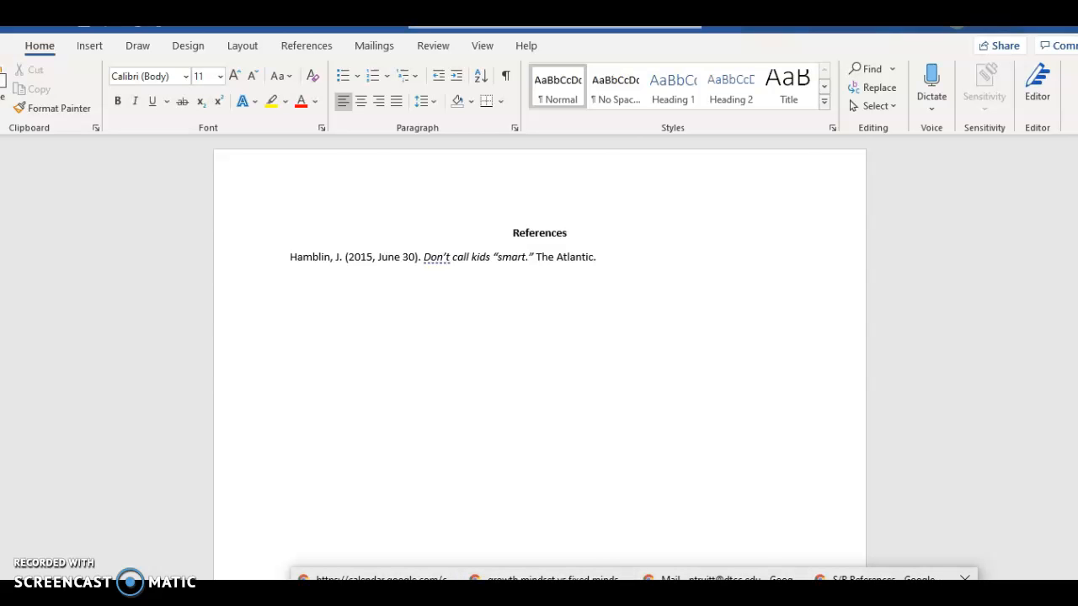
{"action": "left_click", "coordinate": [880, 600]}
{"action": "left_click", "coordinate": [453, 28]}
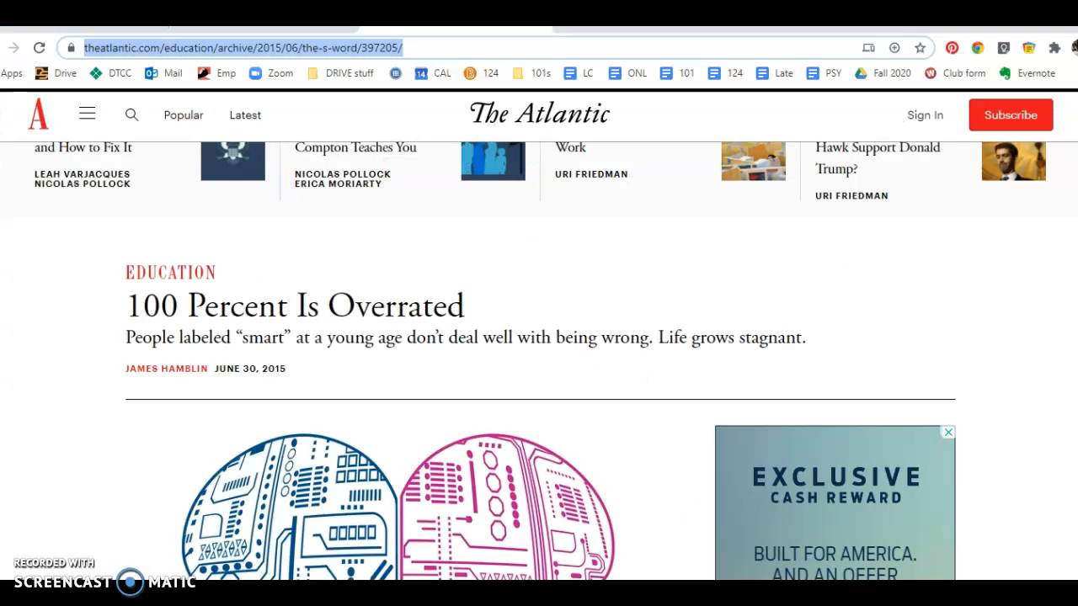
{"action": "right_click", "coordinate": [286, 56]}
{"action": "left_click", "coordinate": [322, 158]}
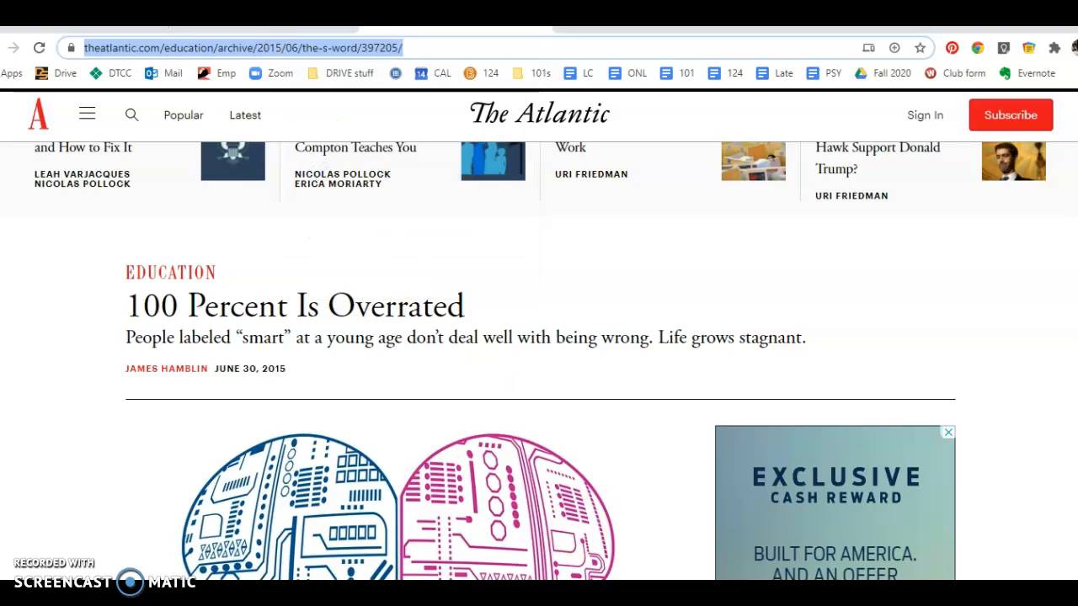
{"action": "key", "text": "alt+Tab"}
{"action": "left_click", "coordinate": [617, 253]}
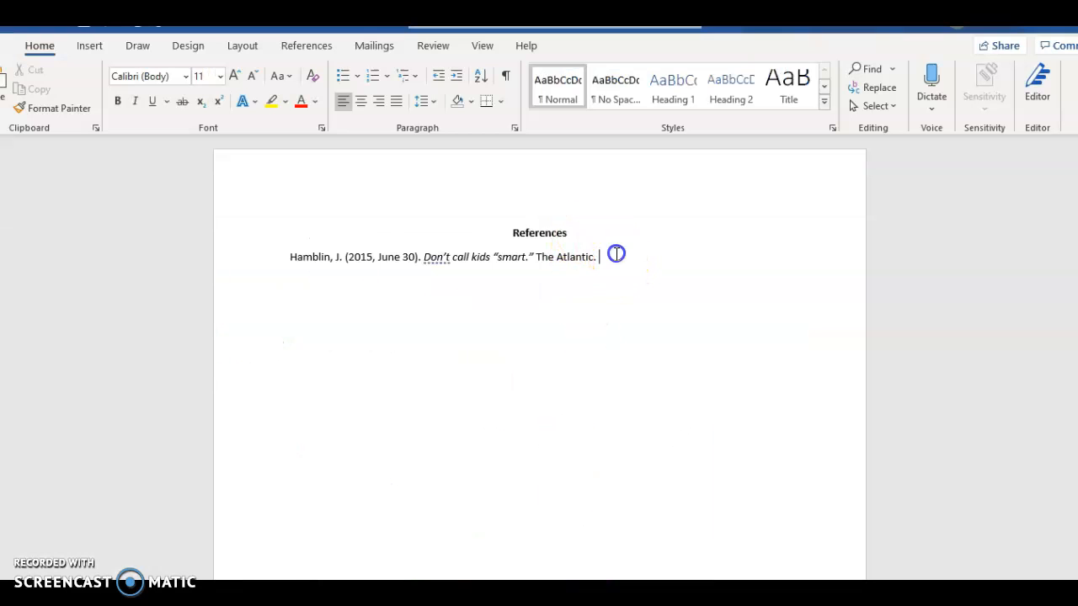
{"action": "key", "text": "ctrl+v"}
{"action": "left_click", "coordinate": [675, 276]}
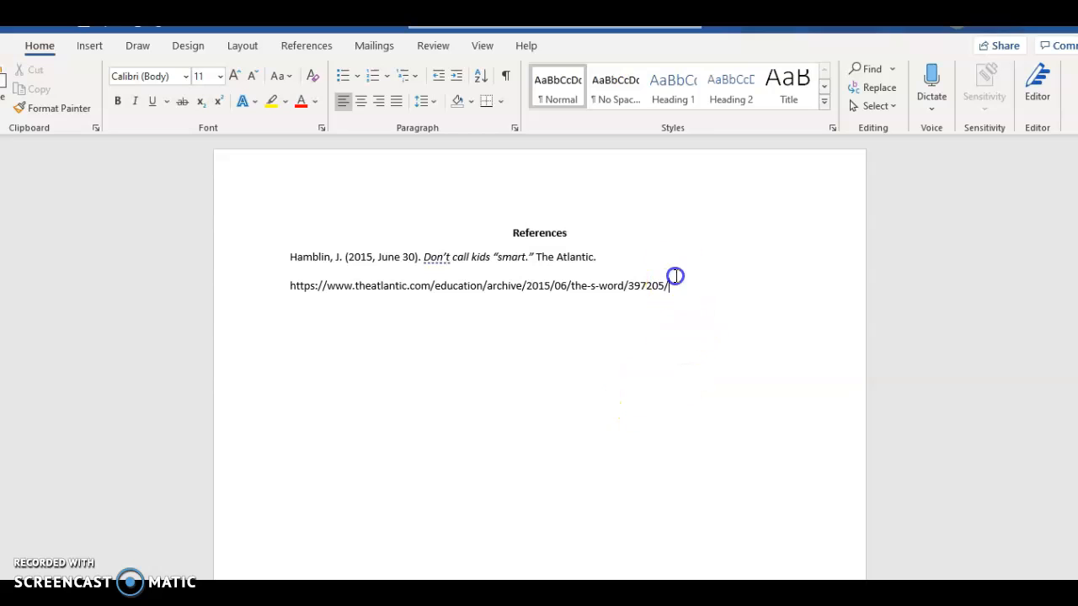
{"action": "left_click_drag", "start_coordinate": [693, 286], "coordinate": [267, 265]}
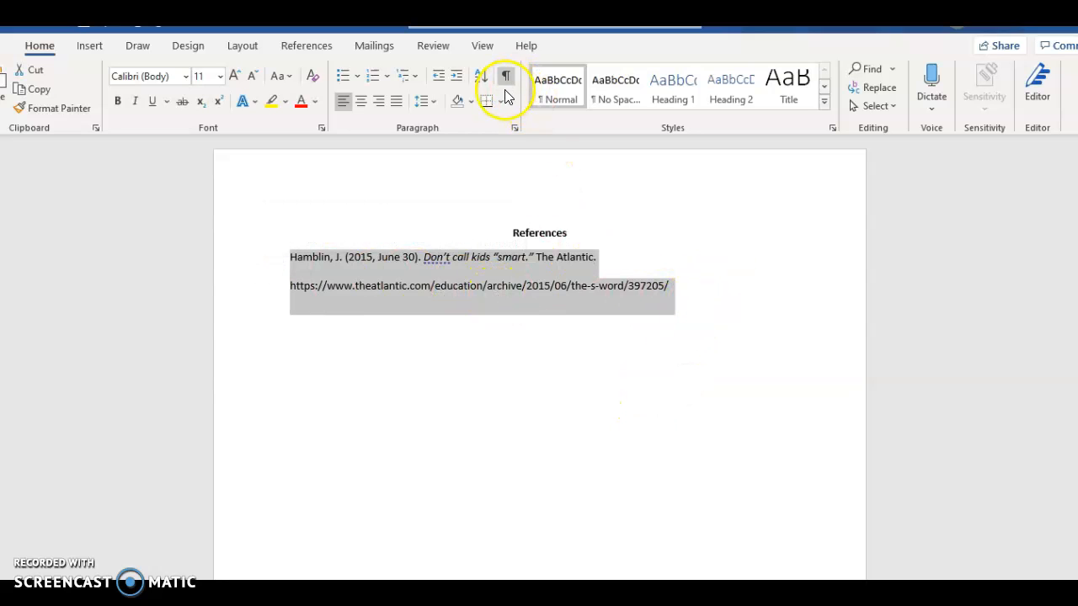
Give the reference entry a 0.5-inch hanging indent in Paragraph settings.
{"action": "left_click", "coordinate": [514, 130]}
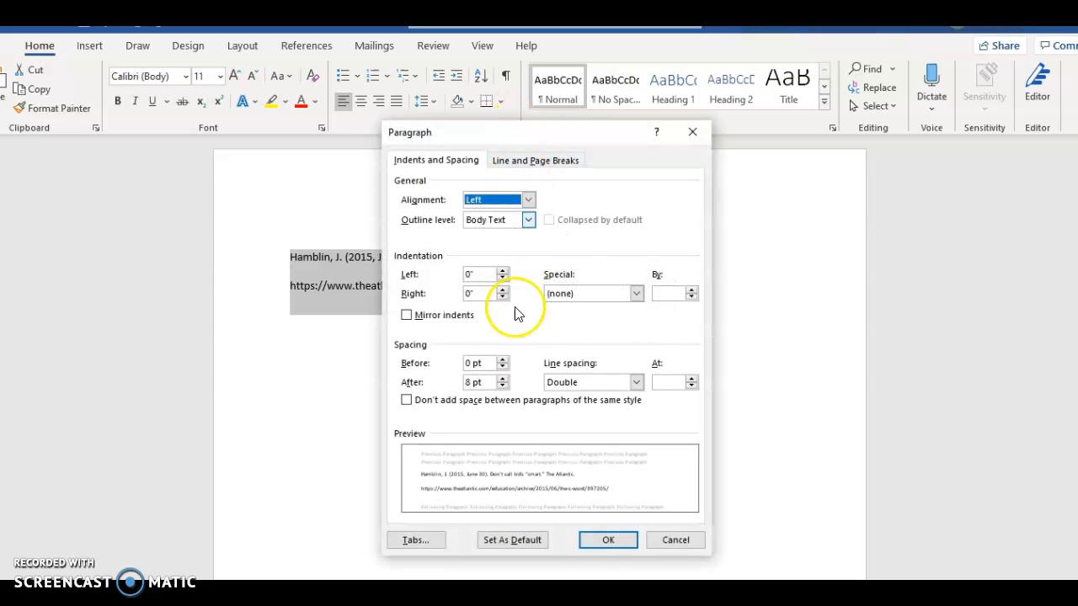
{"action": "left_click", "coordinate": [573, 297]}
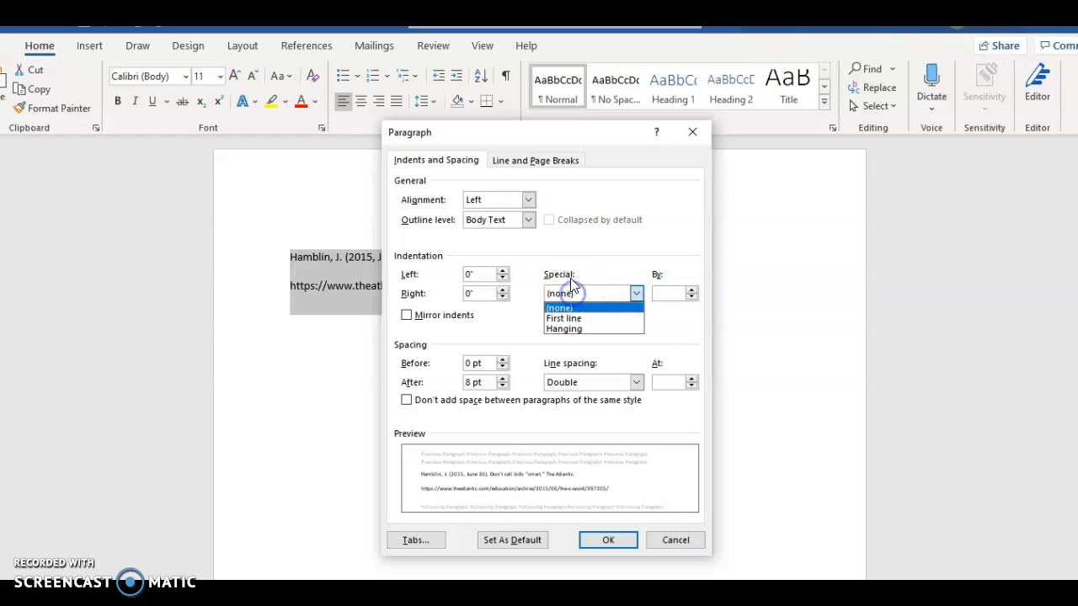
{"action": "left_click", "coordinate": [573, 330]}
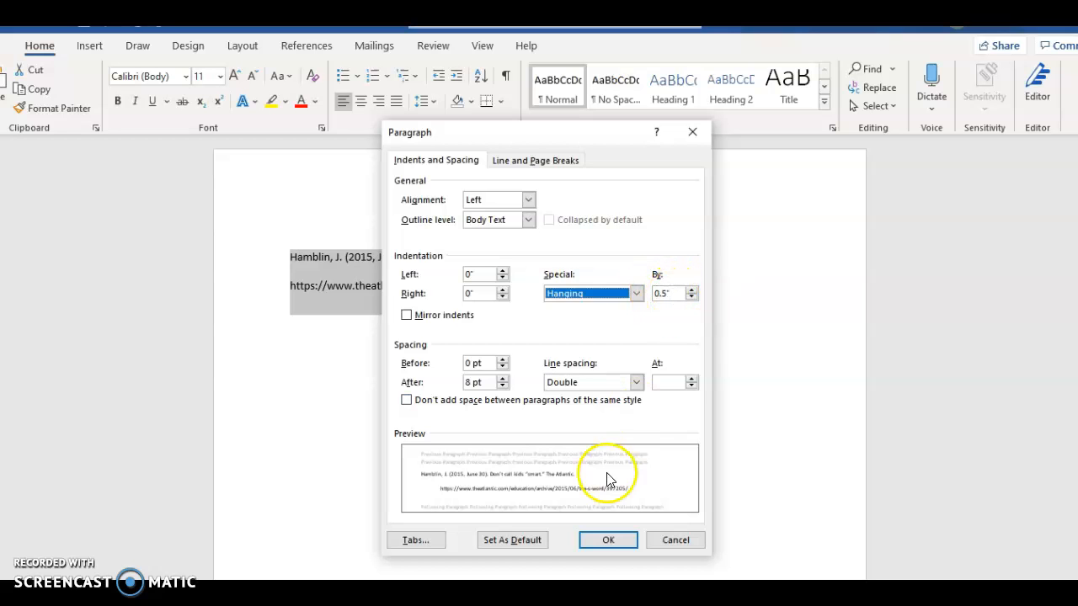
{"action": "left_click", "coordinate": [608, 540]}
{"action": "left_click", "coordinate": [299, 340]}
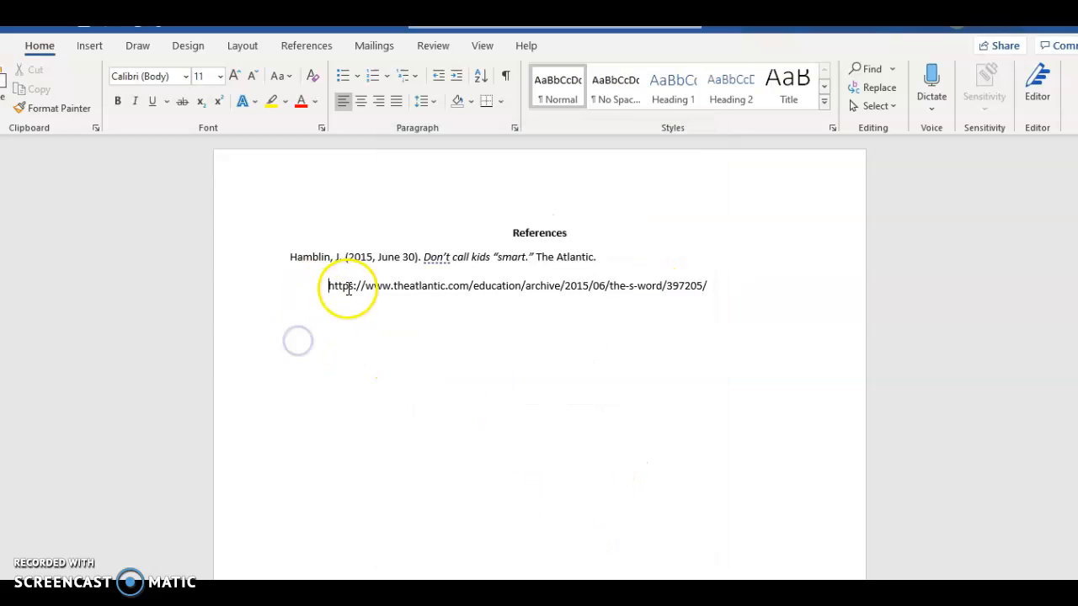
{"action": "left_click", "coordinate": [741, 291]}
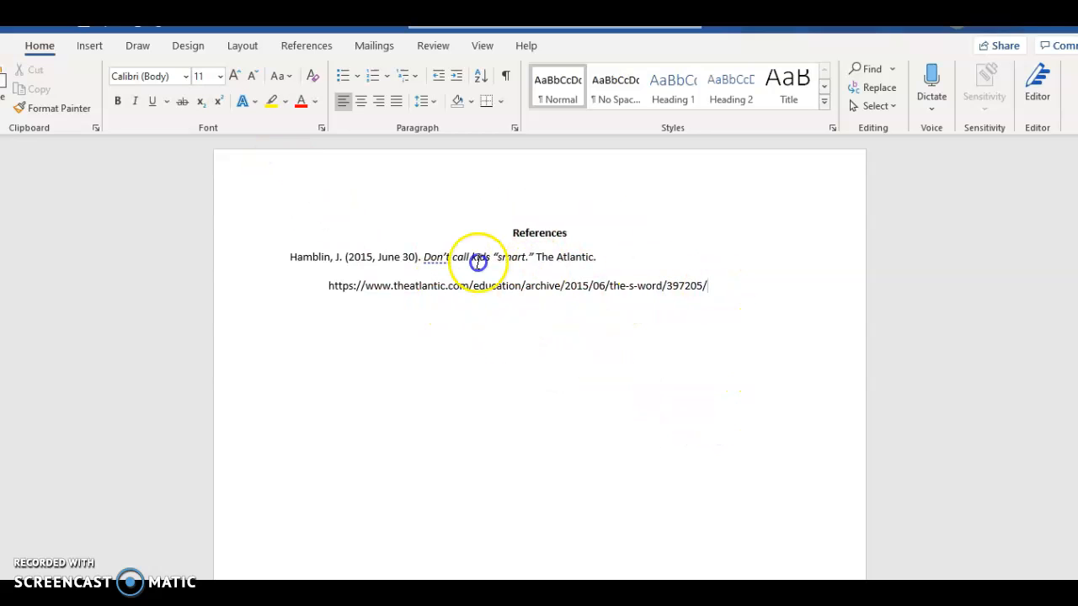
Set all the document text to 12 pt.
{"action": "key", "text": "ctrl+a"}
{"action": "left_click", "coordinate": [220, 76]}
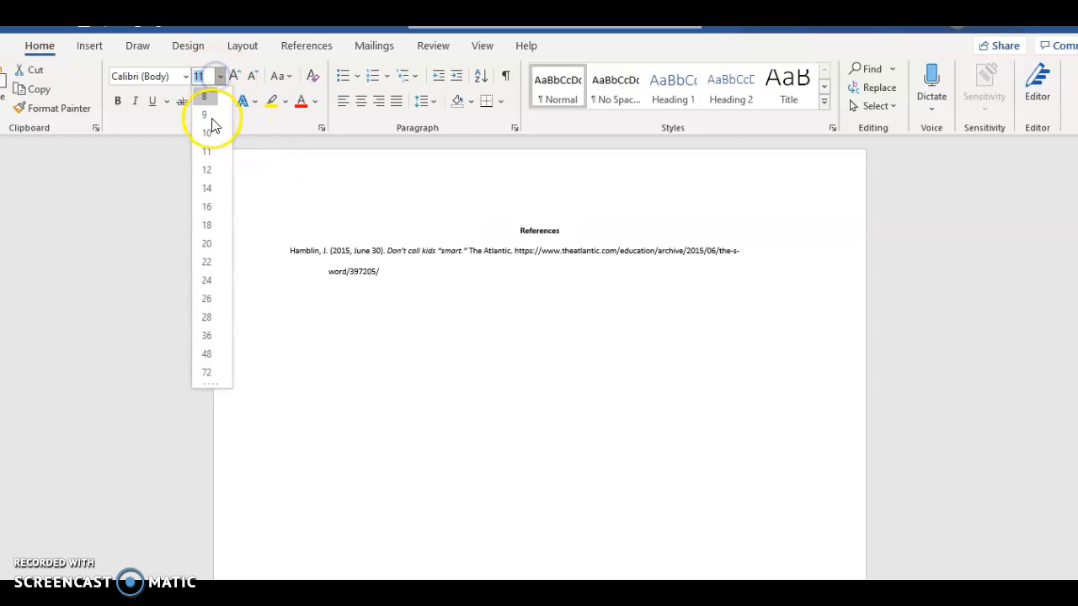
{"action": "left_click", "coordinate": [207, 169]}
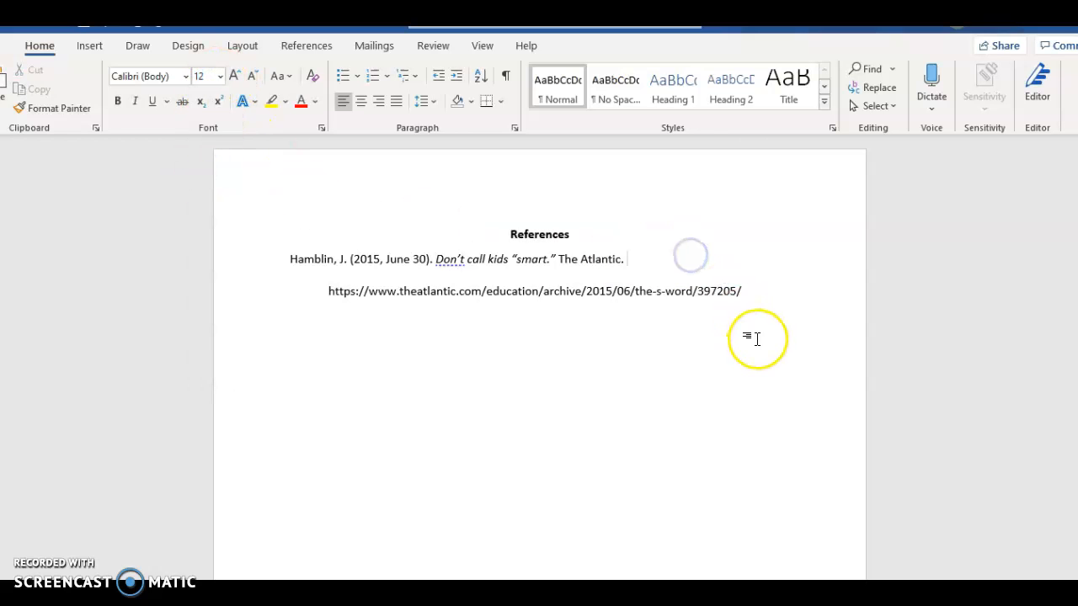